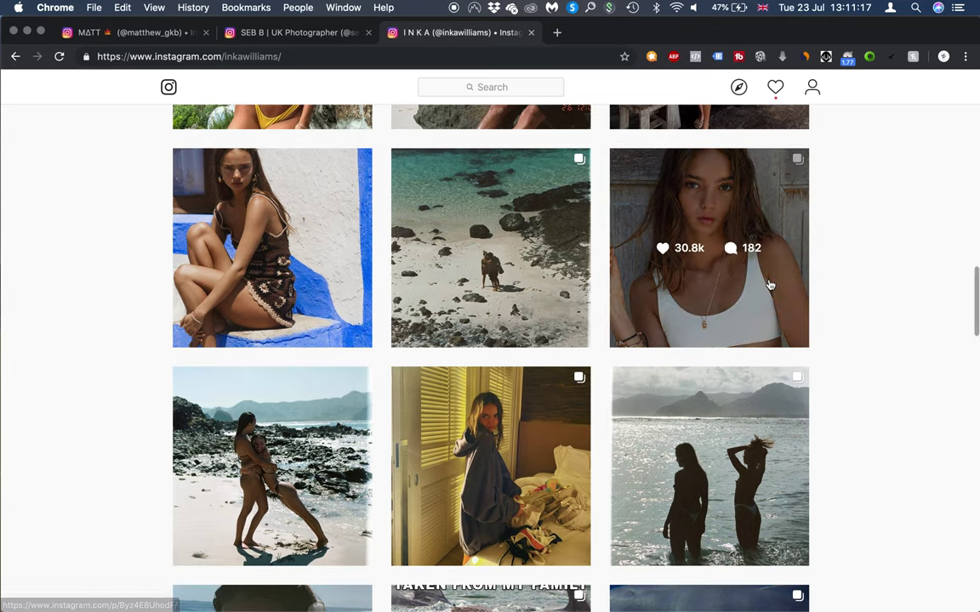
Step: Browse the open profile's photo grid and view the flower-in-hair portrait and the grey tank-top portrait
{"action": "scroll", "coordinate": [766, 286], "scroll_direction": "down", "scroll_amount": 2}
{"action": "scroll", "coordinate": [766, 287], "scroll_direction": "down", "scroll_amount": 5}
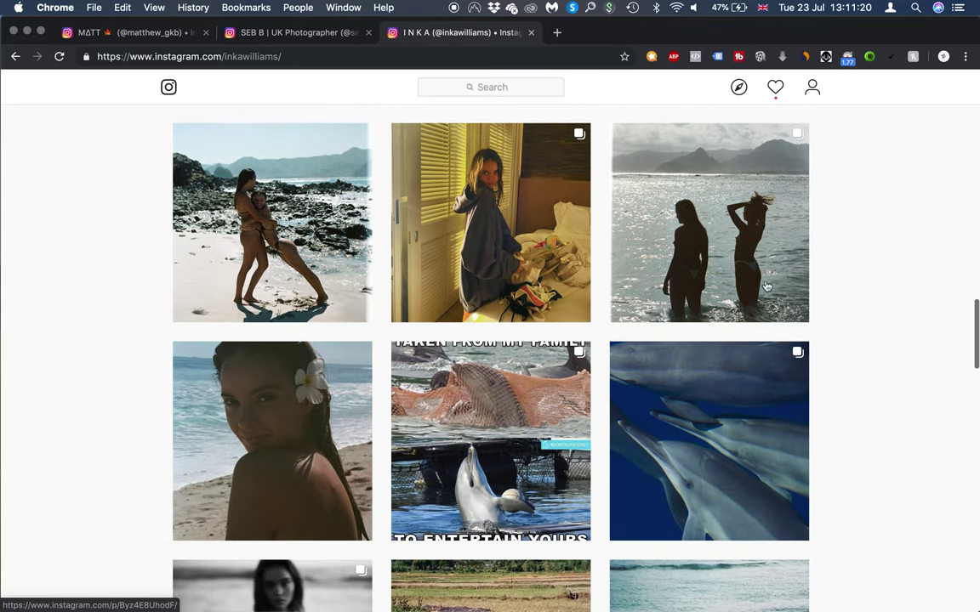
{"action": "left_click", "coordinate": [314, 457]}
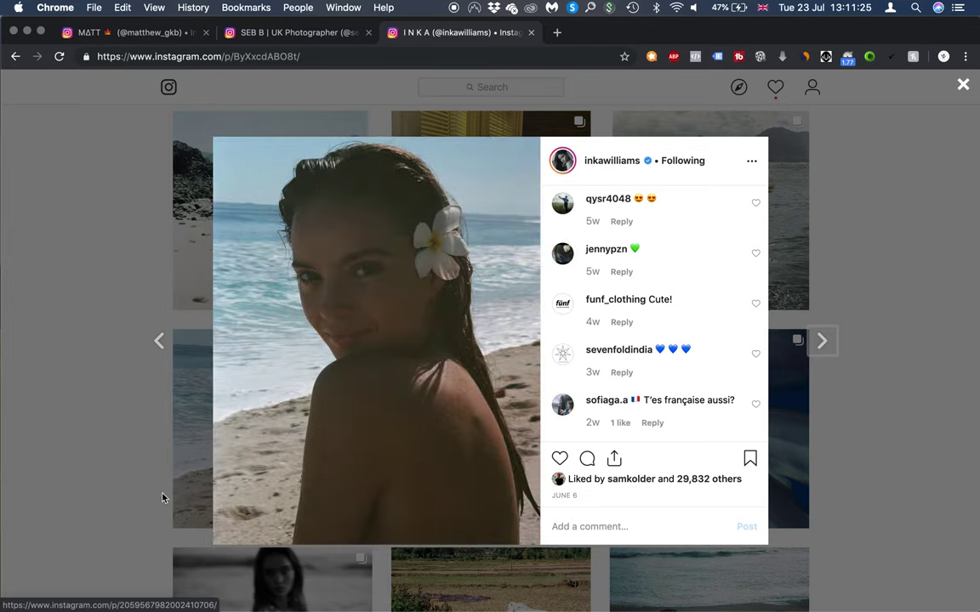
{"action": "left_click", "coordinate": [125, 509]}
{"action": "scroll", "coordinate": [387, 451], "scroll_direction": "down", "scroll_amount": 4}
{"action": "scroll", "coordinate": [387, 450], "scroll_direction": "down", "scroll_amount": 3}
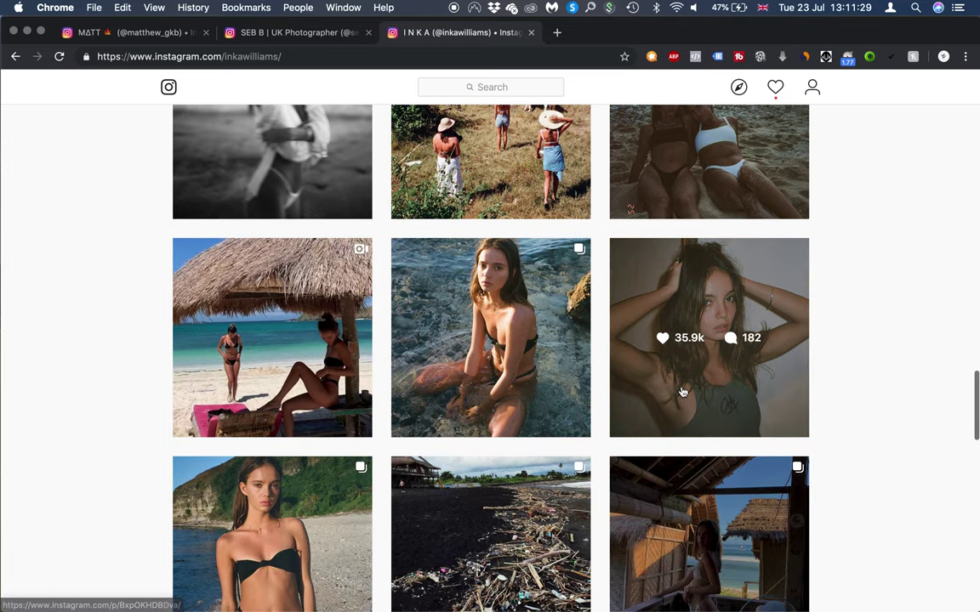
{"action": "left_click", "coordinate": [750, 372]}
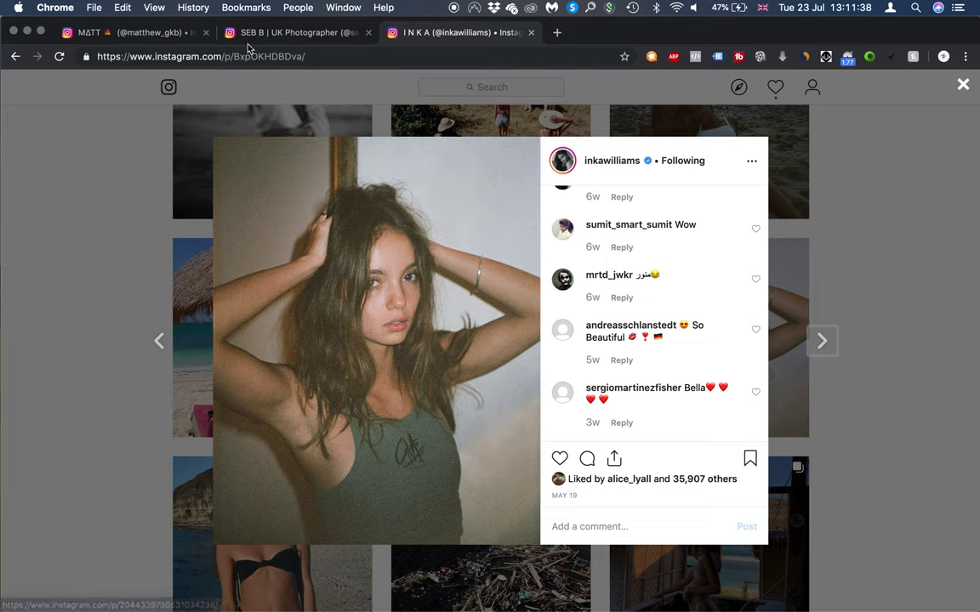
Step: Switch to the Instagram profile of the Matt 'n' Seb co-founder and look over its bio and post grid
{"action": "left_click", "coordinate": [159, 39]}
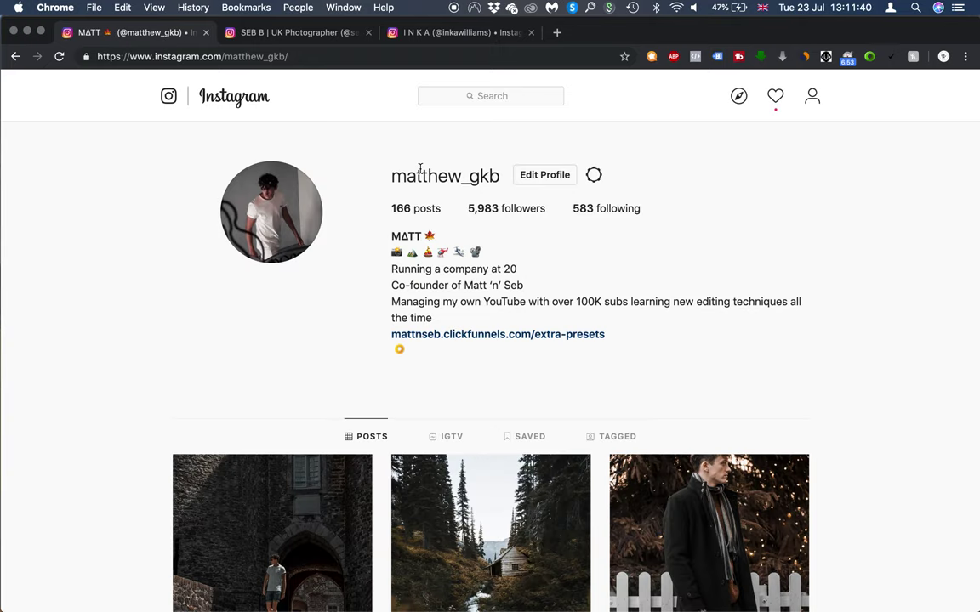
{"action": "left_click_drag", "start_coordinate": [389, 176], "coordinate": [502, 177]}
{"action": "left_click", "coordinate": [473, 194]}
{"action": "scroll", "coordinate": [658, 364], "scroll_direction": "down", "scroll_amount": 4}
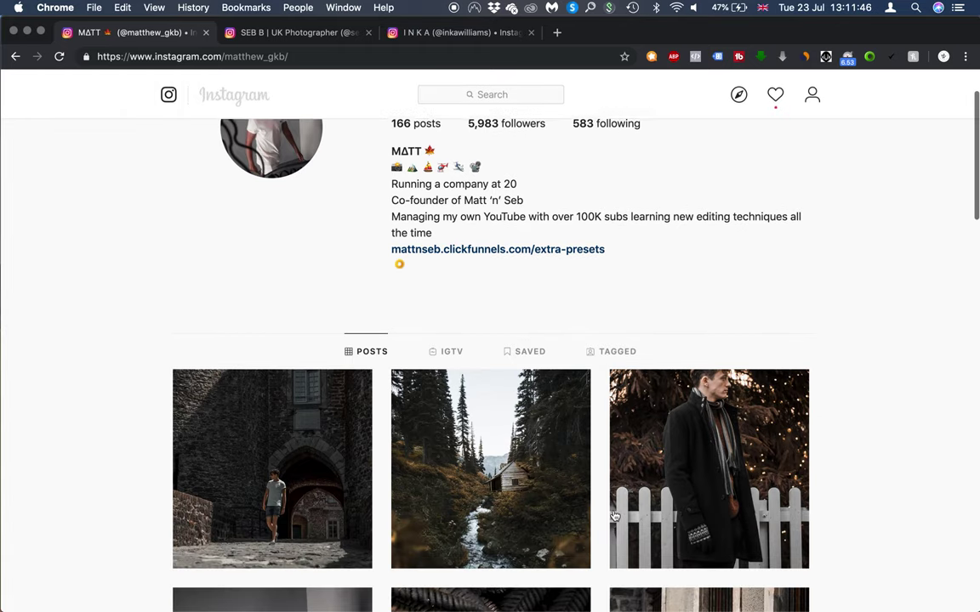
{"action": "scroll", "coordinate": [601, 477], "scroll_direction": "down", "scroll_amount": 2}
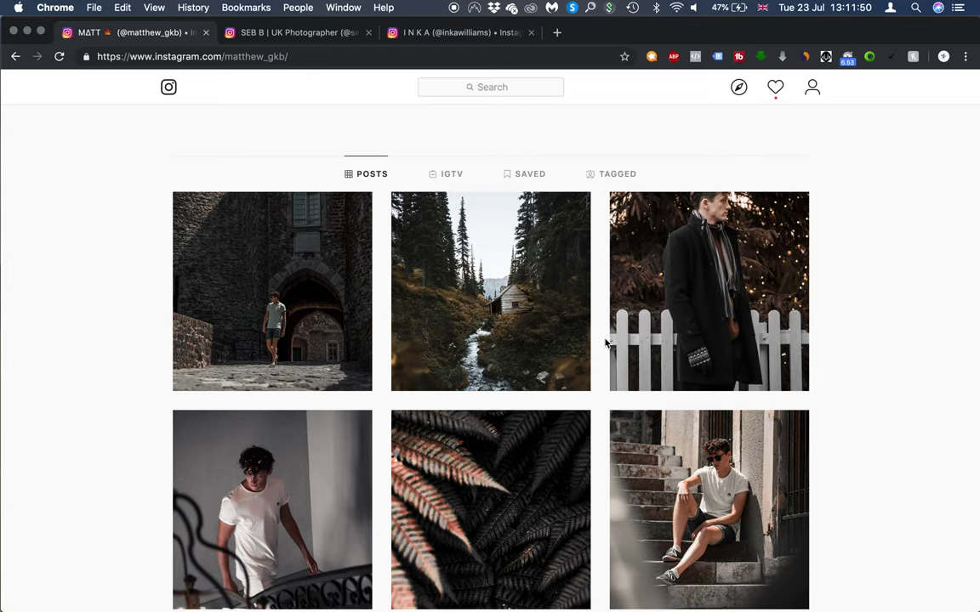
{"action": "scroll", "coordinate": [605, 343], "scroll_direction": "up", "scroll_amount": 3}
{"action": "scroll", "coordinate": [606, 342], "scroll_direction": "down", "scroll_amount": 5}
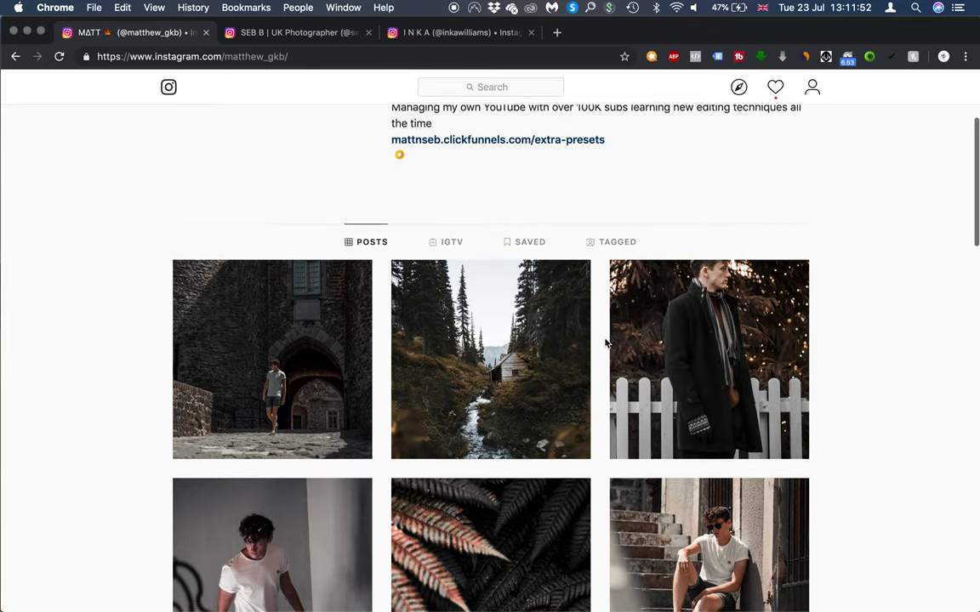
{"action": "scroll", "coordinate": [605, 343], "scroll_direction": "up", "scroll_amount": 8}
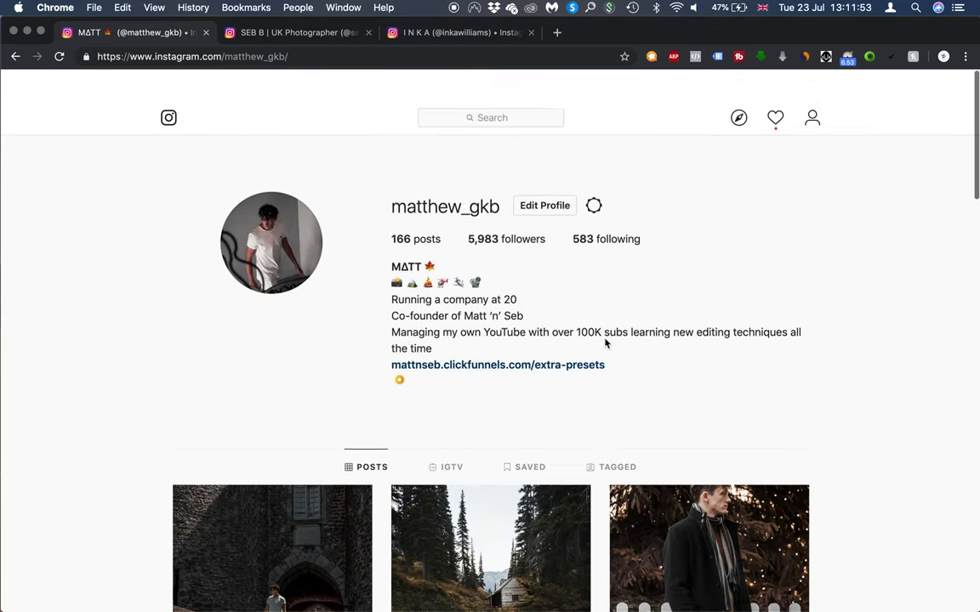
Step: Look through the UK photographer's profile and posts, and return to the open grey tank-top portrait post
{"action": "left_click", "coordinate": [287, 36]}
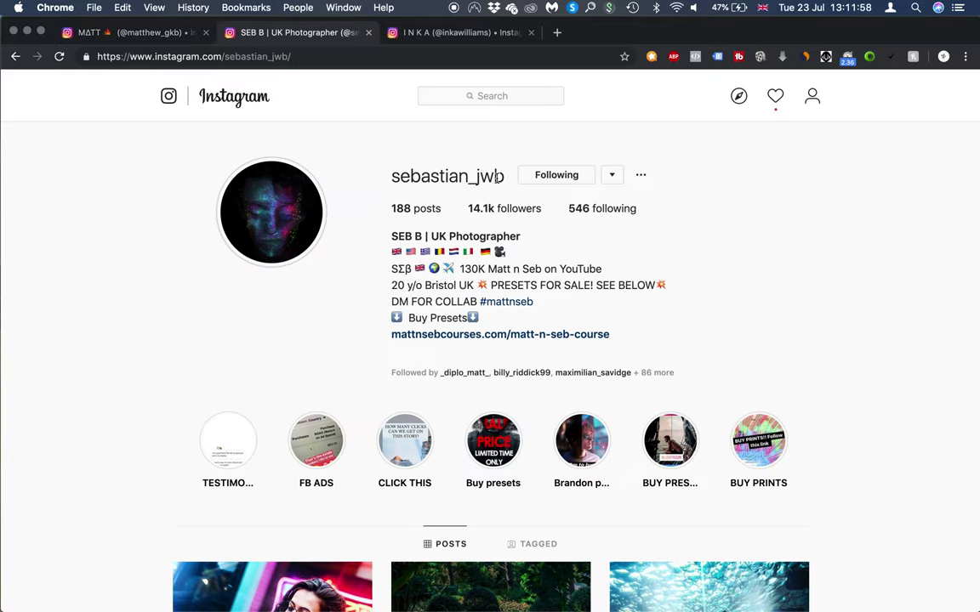
{"action": "double_click", "coordinate": [444, 172]}
{"action": "scroll", "coordinate": [666, 331], "scroll_direction": "down", "scroll_amount": 5}
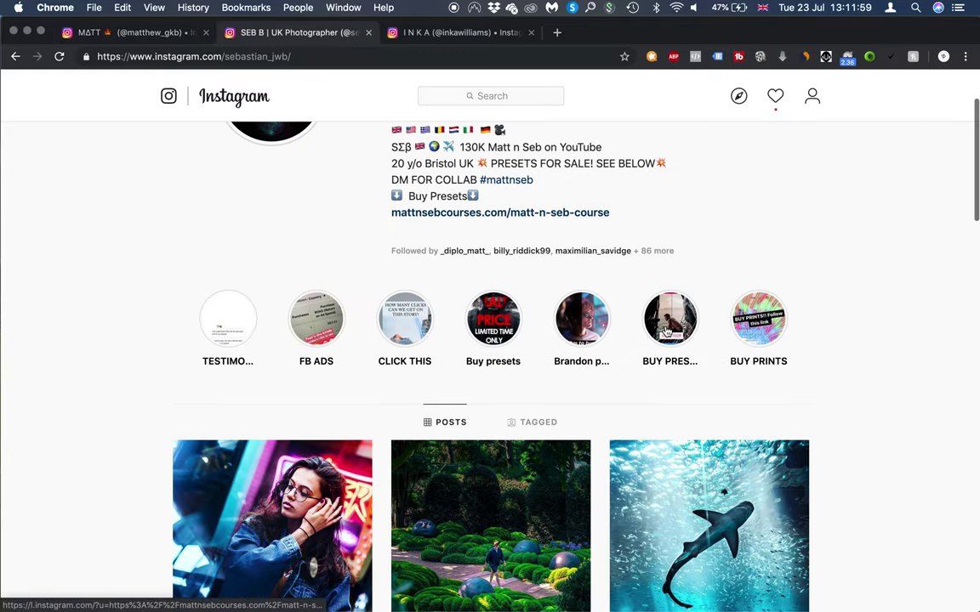
{"action": "scroll", "coordinate": [667, 330], "scroll_direction": "down", "scroll_amount": 8}
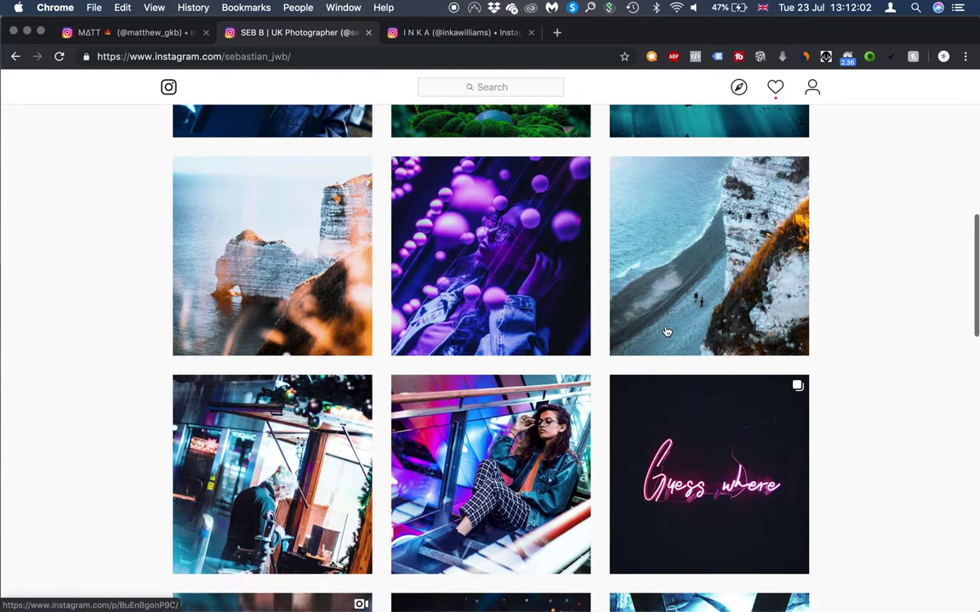
{"action": "scroll", "coordinate": [667, 330], "scroll_direction": "up", "scroll_amount": 10}
{"action": "scroll", "coordinate": [667, 331], "scroll_direction": "up", "scroll_amount": 3}
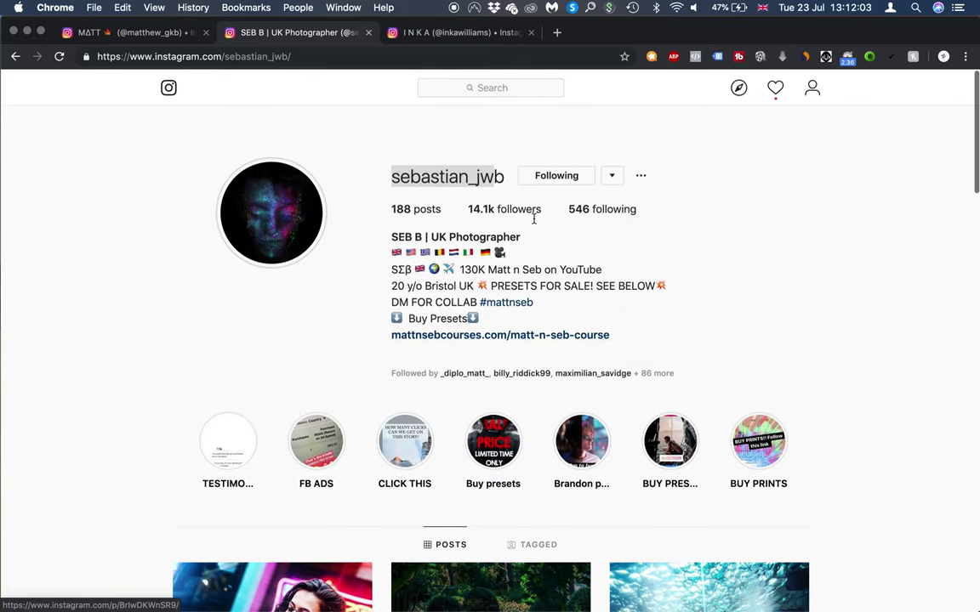
{"action": "left_click", "coordinate": [459, 34]}
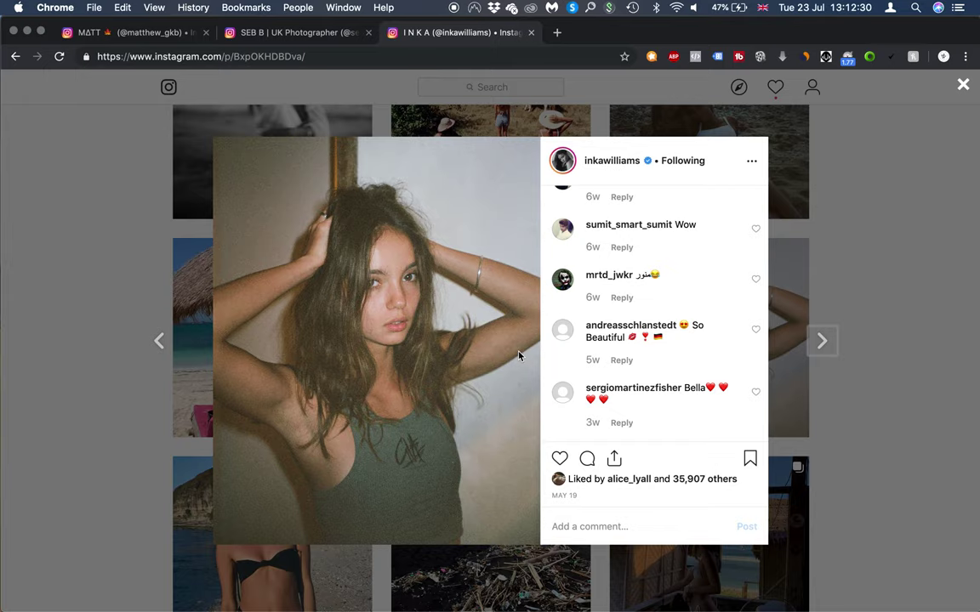
Step: Switch to Lightroom and reset the portrait's develop settings
{"action": "key", "text": "ctrl+Right"}
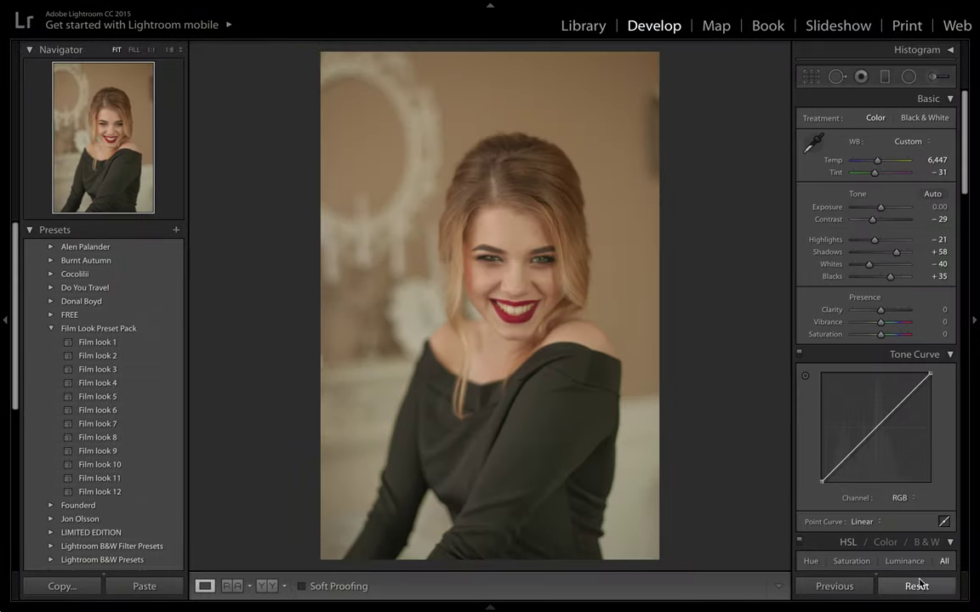
{"action": "left_click", "coordinate": [916, 587]}
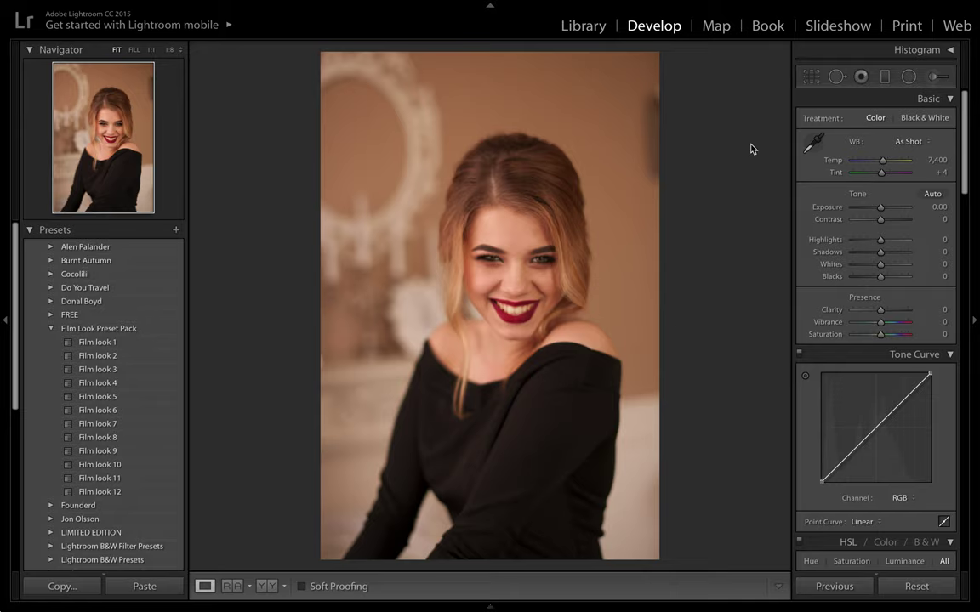
Step: Crop the portrait with the 4 x 5 / 8 x 10 aspect ratio and apply it
{"action": "left_click", "coordinate": [813, 77]}
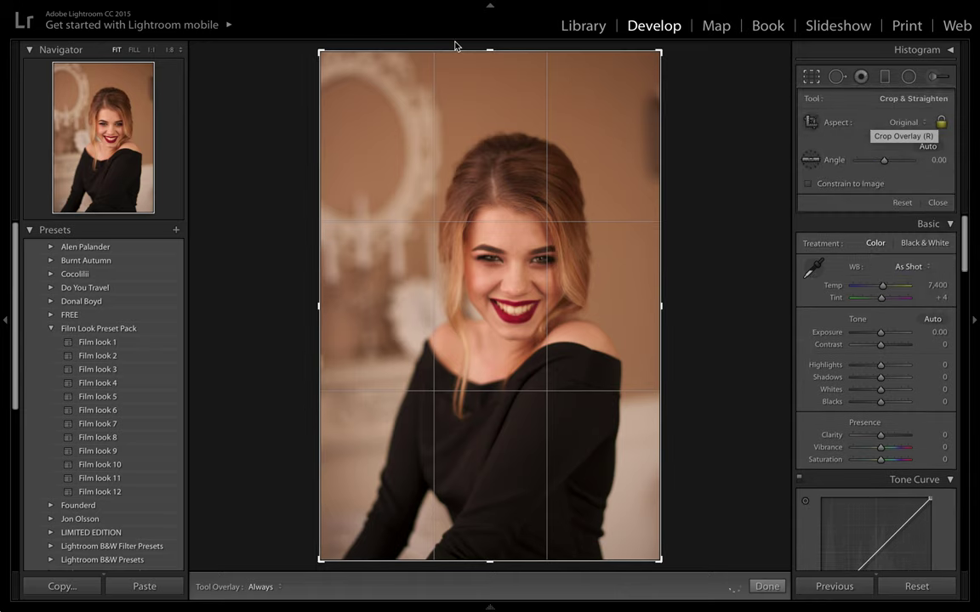
{"action": "left_click", "coordinate": [910, 125]}
{"action": "left_click", "coordinate": [908, 158]}
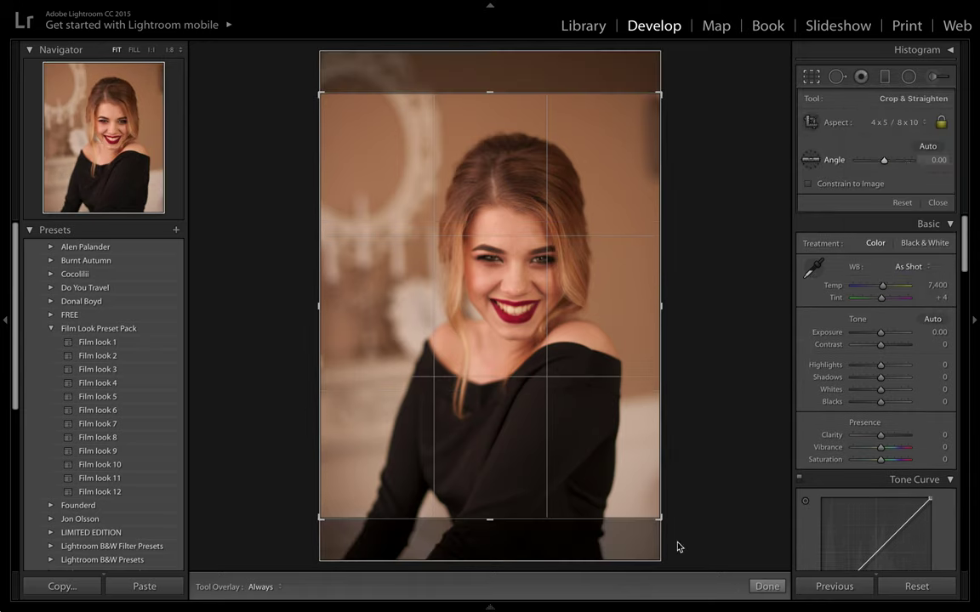
{"action": "key", "text": "Return"}
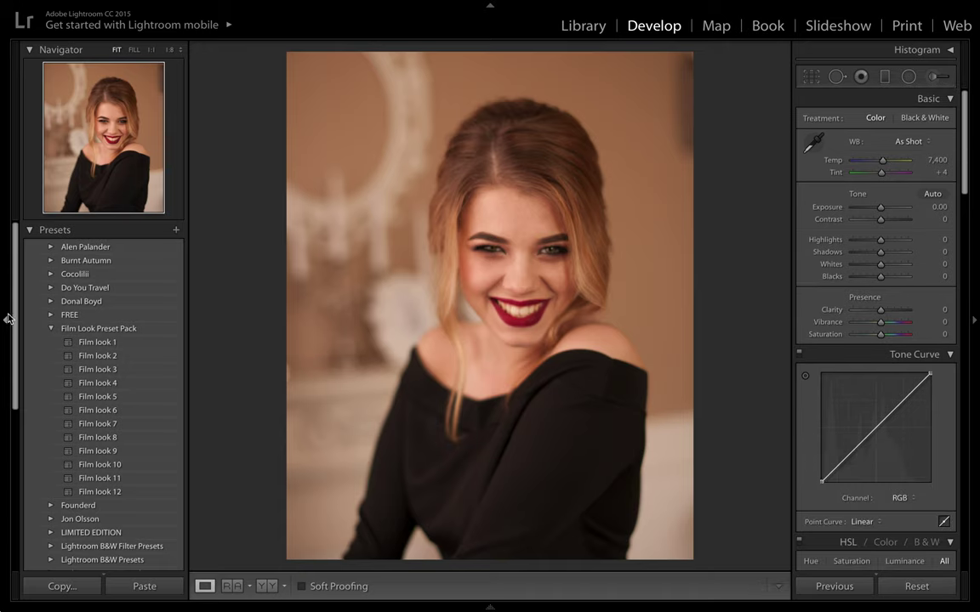
Step: Try the Film look 1 preset on the portrait and reset all its develop settings
{"action": "left_click", "coordinate": [120, 343]}
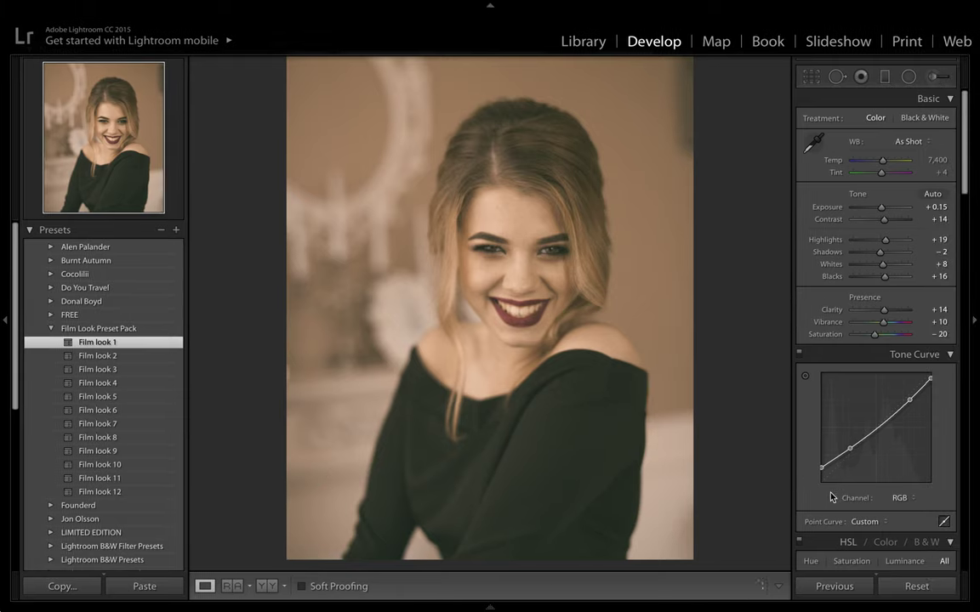
{"action": "left_click", "coordinate": [916, 587]}
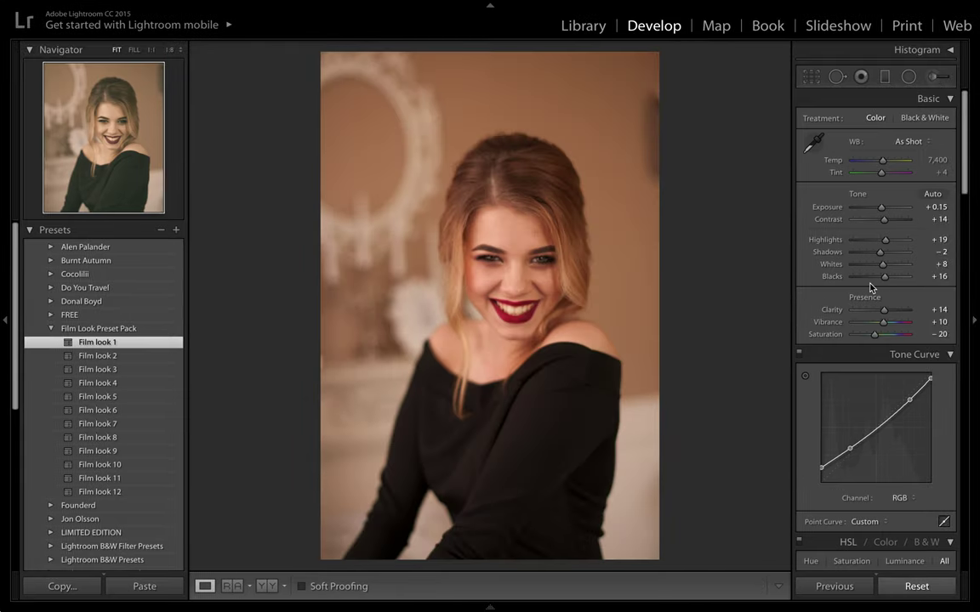
Step: Crop the reset portrait to the 4 x 5 / 8 x 10 aspect ratio
{"action": "left_click", "coordinate": [812, 78]}
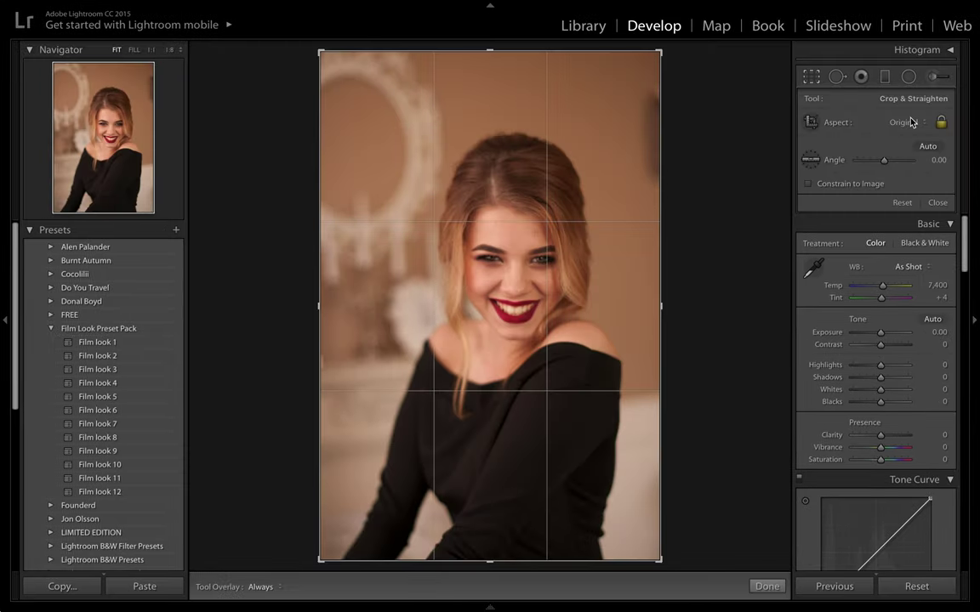
{"action": "left_click", "coordinate": [859, 122]}
{"action": "left_click", "coordinate": [910, 156]}
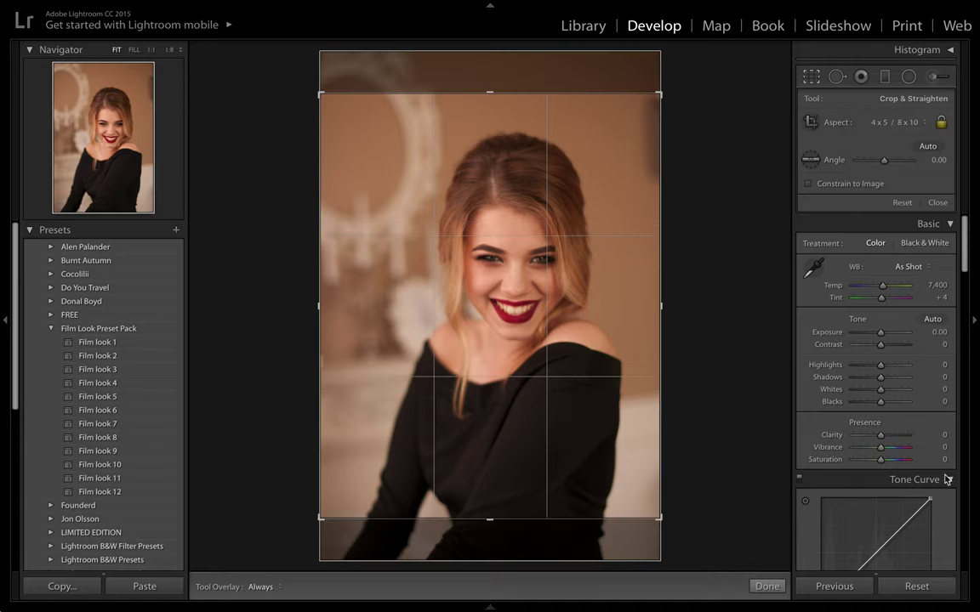
{"action": "left_click", "coordinate": [766, 585]}
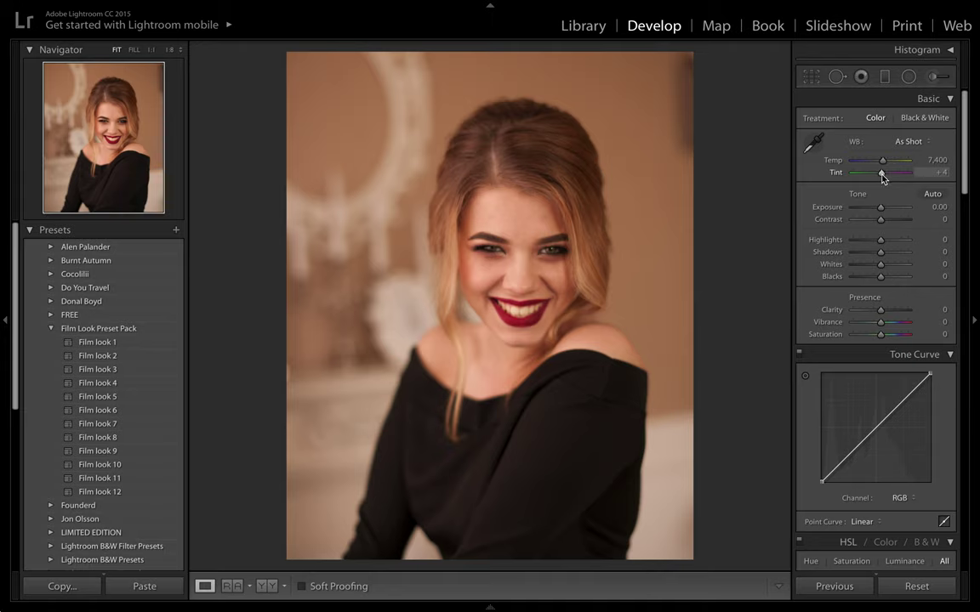
Step: Set the portrait's Temp to 6,524, Tint to −30, Highlights to −40, Shadows to +32, Whites to −47 and Blacks to +52
{"action": "left_click_drag", "start_coordinate": [882, 175], "coordinate": [875, 173]}
{"action": "left_click_drag", "start_coordinate": [881, 160], "coordinate": [878, 160]}
{"action": "left_click_drag", "start_coordinate": [880, 240], "coordinate": [895, 278]}
{"action": "left_click_drag", "start_coordinate": [873, 240], "coordinate": [869, 244]}
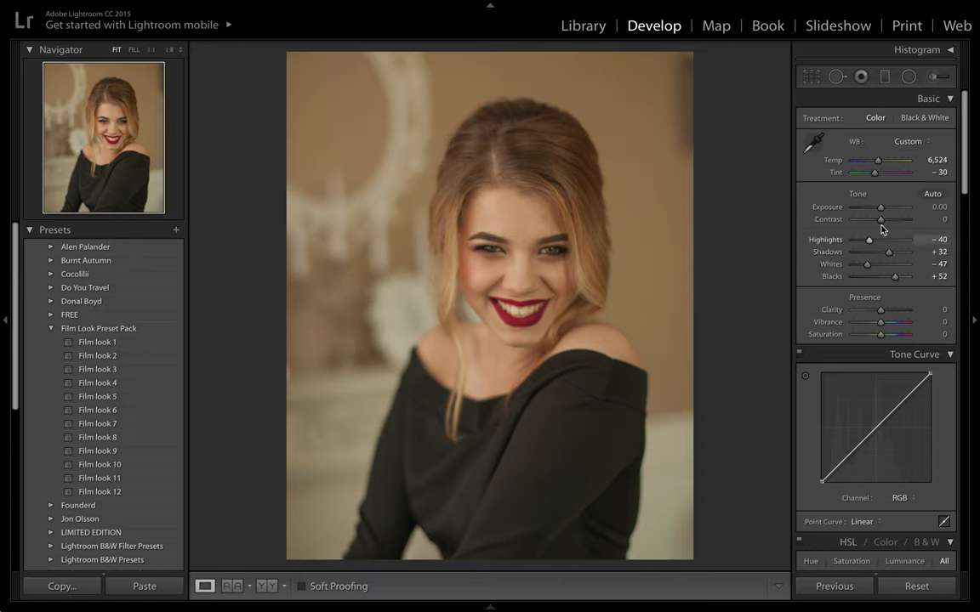
Step: Set the portrait's Contrast to −13, Exposure to −0.30, Vibrance to −5 and Clarity to +10
{"action": "left_click_drag", "start_coordinate": [881, 220], "coordinate": [877, 220]}
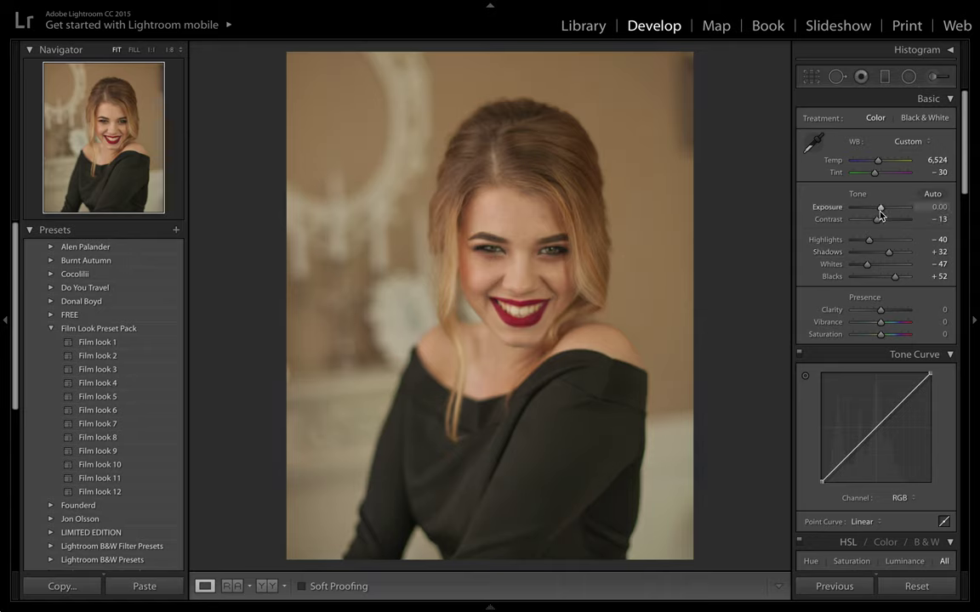
{"action": "left_click_drag", "start_coordinate": [881, 213], "coordinate": [879, 213]}
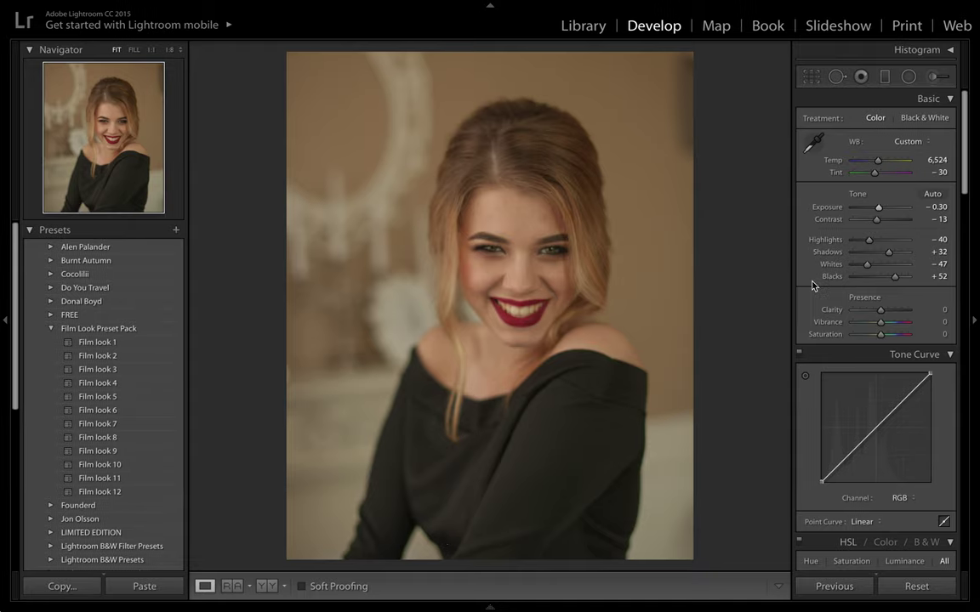
{"action": "scroll", "coordinate": [859, 361], "scroll_direction": "down", "scroll_amount": 1}
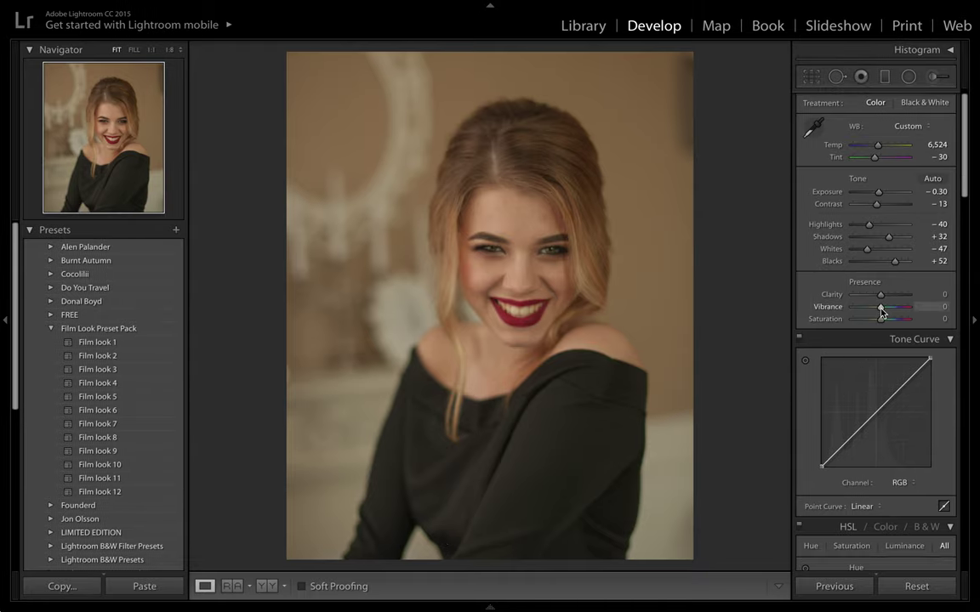
{"action": "left_click_drag", "start_coordinate": [879, 313], "coordinate": [881, 315]}
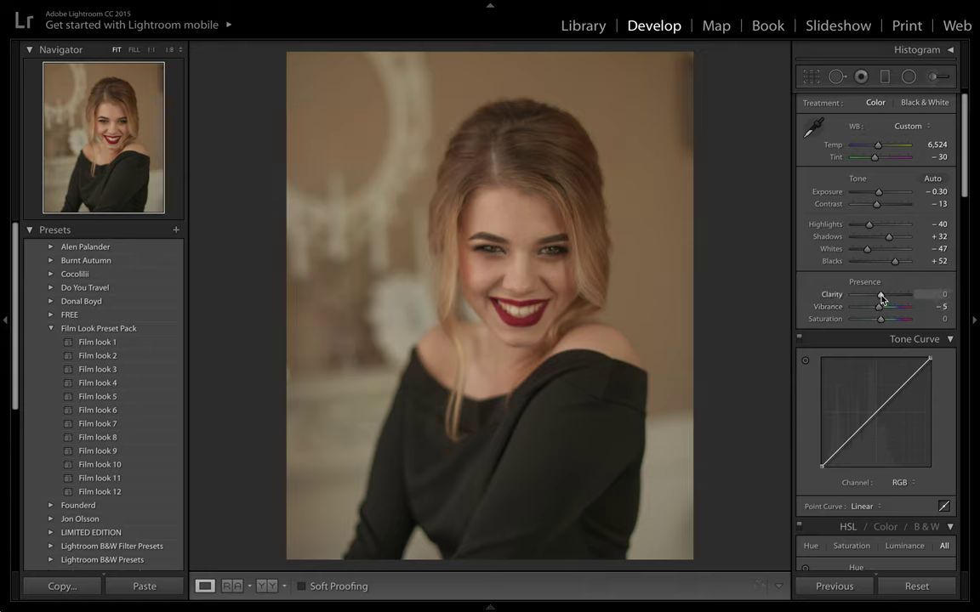
{"action": "mouse_move", "coordinate": [880, 296]}
{"action": "left_mouse_down"}
{"action": "mouse_move", "coordinate": [896, 296]}
{"action": "mouse_move", "coordinate": [882, 297]}
{"action": "left_mouse_up"}
Step: Shape the RGB tone curve: raise a shadow point to 24.3 / 27.1 %, lower the white end point slightly and add an upper midtone point
{"action": "scroll", "coordinate": [876, 340], "scroll_direction": "down", "scroll_amount": 3}
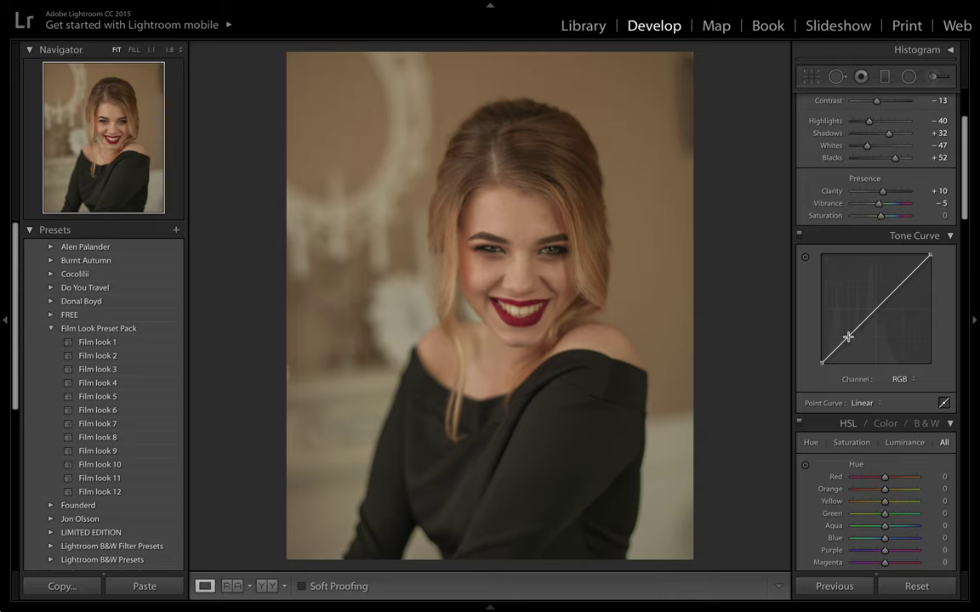
{"action": "left_click_drag", "start_coordinate": [848, 336], "coordinate": [847, 333]}
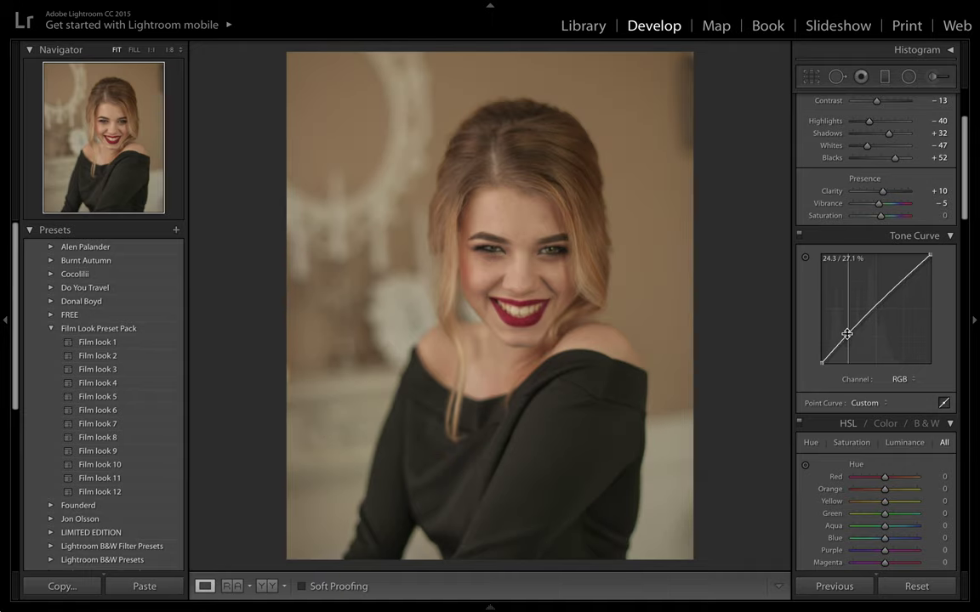
{"action": "left_click_drag", "start_coordinate": [929, 255], "coordinate": [939, 271]}
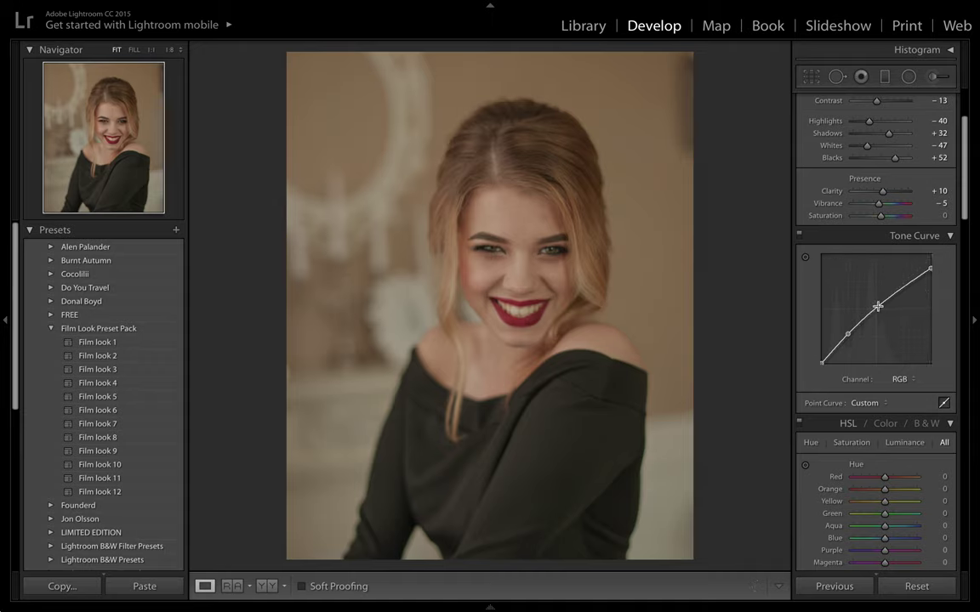
{"action": "left_click", "coordinate": [906, 289]}
Step: Set the portrait's Sharpening Amount to 110, Radius to 3.0 and Detail to 79, and compare the image with and without the Detail adjustments
{"action": "scroll", "coordinate": [880, 473], "scroll_direction": "down", "scroll_amount": 10}
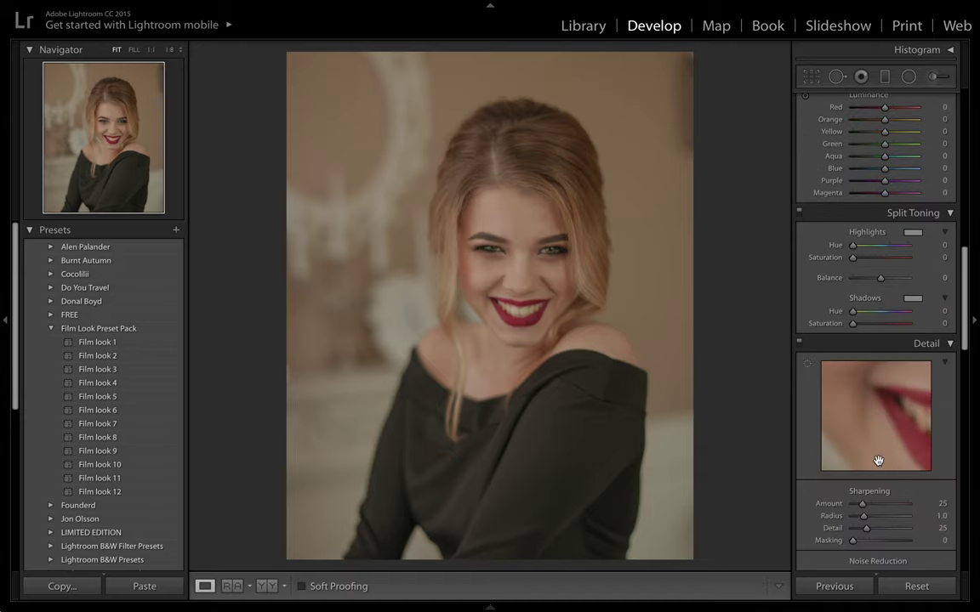
{"action": "scroll", "coordinate": [880, 463], "scroll_direction": "down", "scroll_amount": 2}
{"action": "left_click_drag", "start_coordinate": [887, 302], "coordinate": [883, 339]}
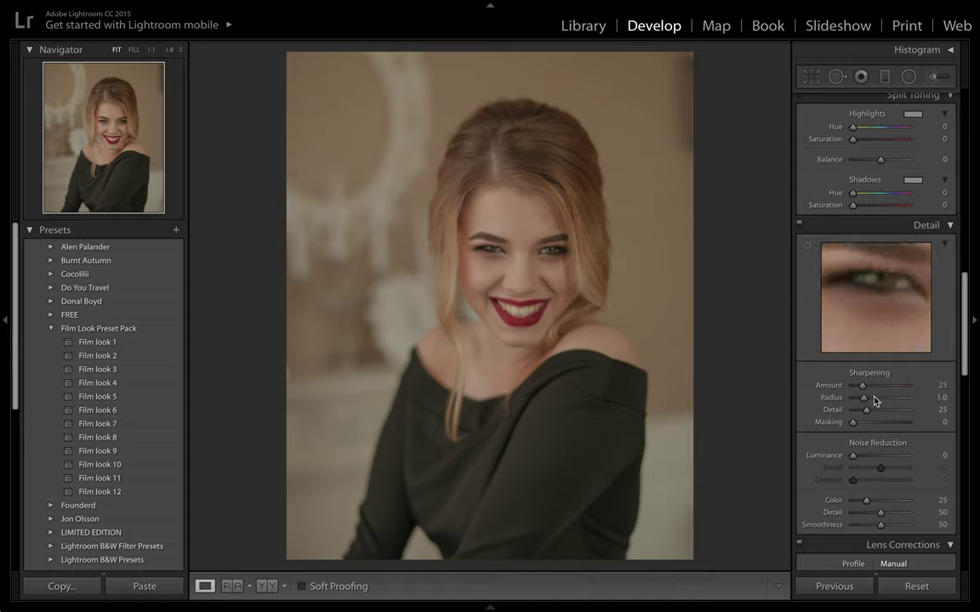
{"action": "left_click_drag", "start_coordinate": [863, 390], "coordinate": [885, 389]}
{"action": "left_click_drag", "start_coordinate": [864, 398], "coordinate": [907, 398]}
{"action": "left_click_drag", "start_coordinate": [882, 389], "coordinate": [893, 389]}
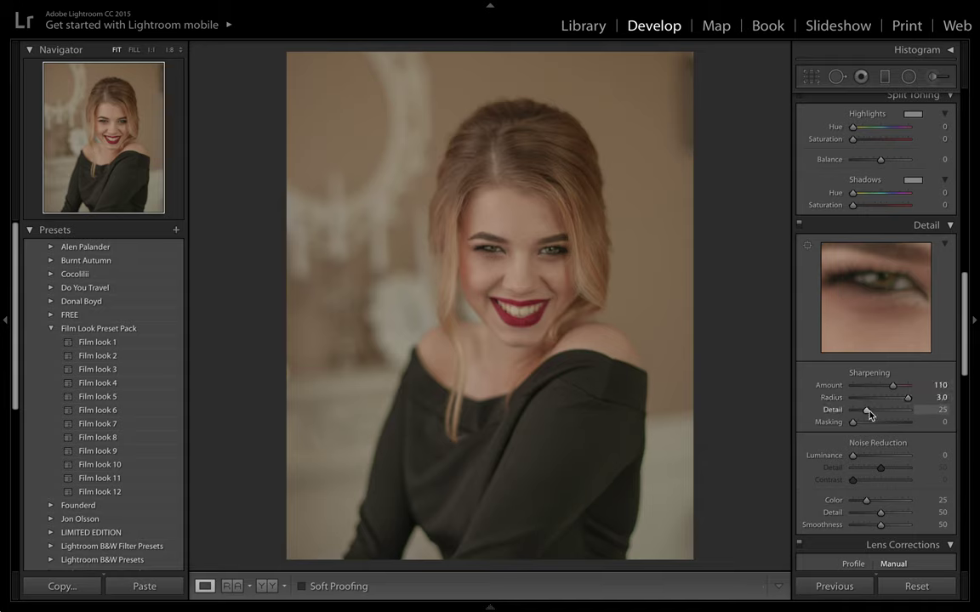
{"action": "left_click_drag", "start_coordinate": [867, 414], "coordinate": [890, 414]}
{"action": "left_click_drag", "start_coordinate": [890, 415], "coordinate": [896, 415]}
{"action": "left_click", "coordinate": [799, 225]}
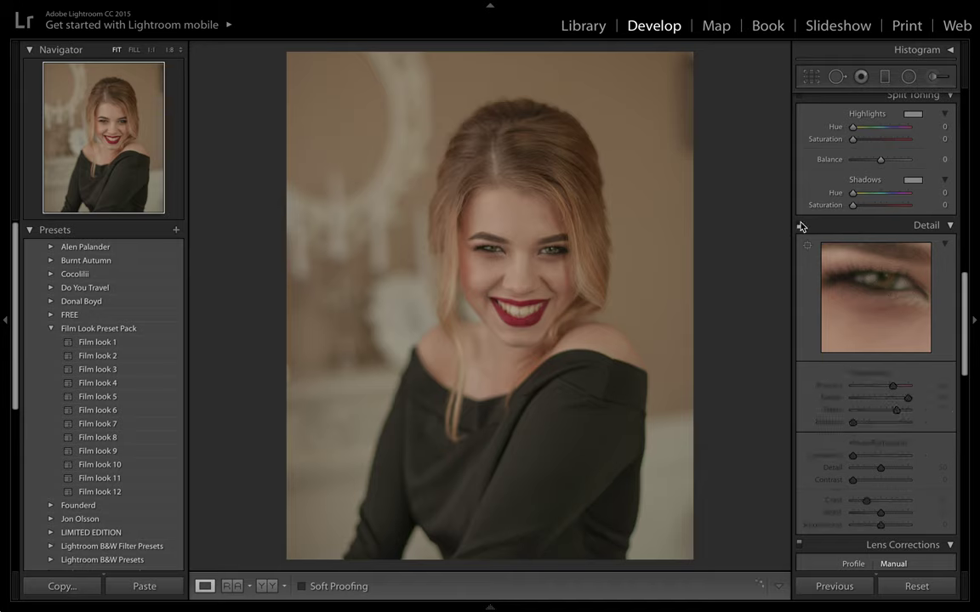
{"action": "left_click", "coordinate": [800, 225]}
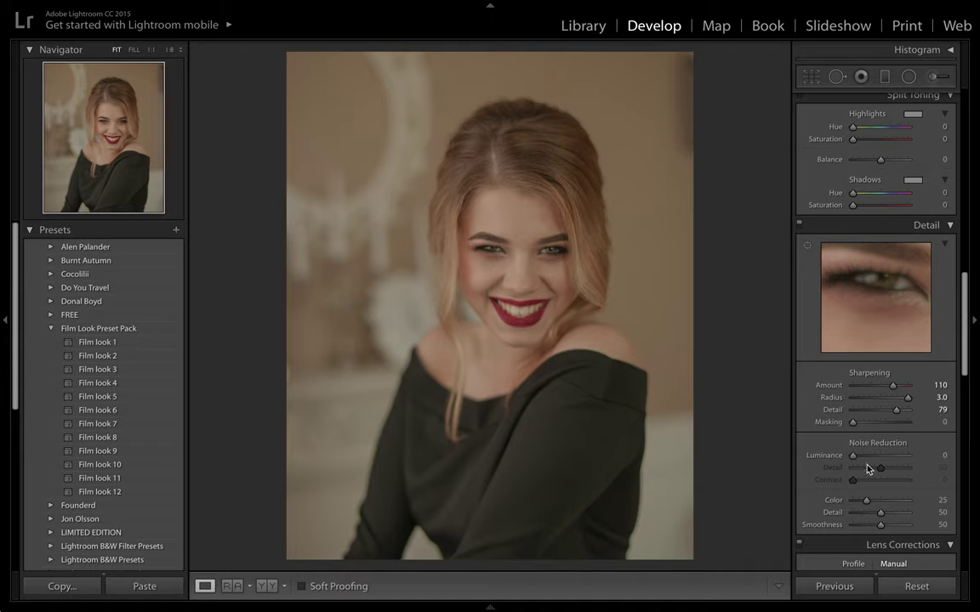
Step: Split-tone the portrait with Highlights Hue 95 and Saturation 13, and Shadows Hue 221 and Saturation 11, comparing with the toning disabled
{"action": "scroll", "coordinate": [824, 420], "scroll_direction": "down", "scroll_amount": 1}
{"action": "scroll", "coordinate": [824, 420], "scroll_direction": "down", "scroll_amount": 2}
{"action": "scroll", "coordinate": [821, 425], "scroll_direction": "up", "scroll_amount": 6}
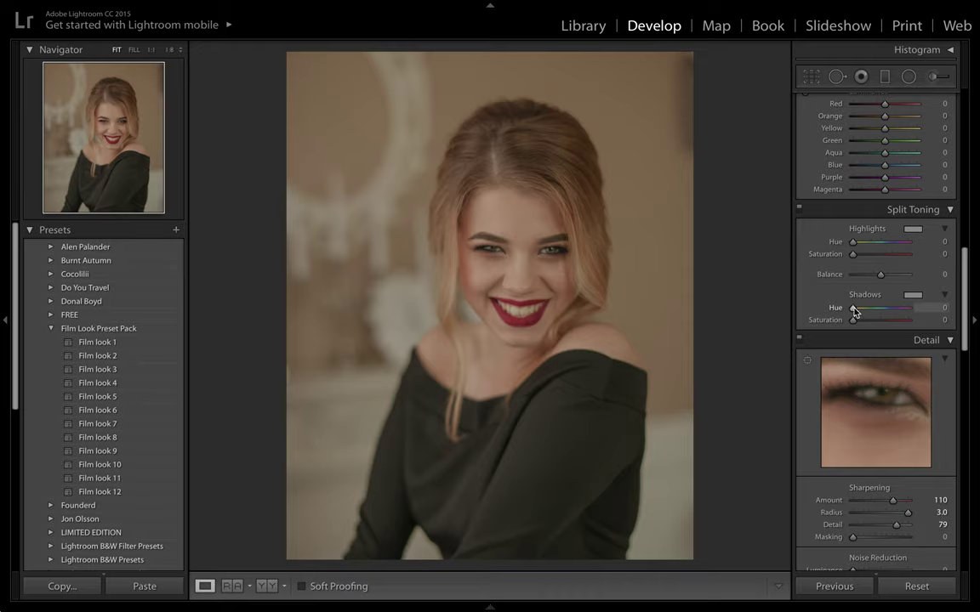
{"action": "left_click_drag", "start_coordinate": [854, 309], "coordinate": [873, 315]}
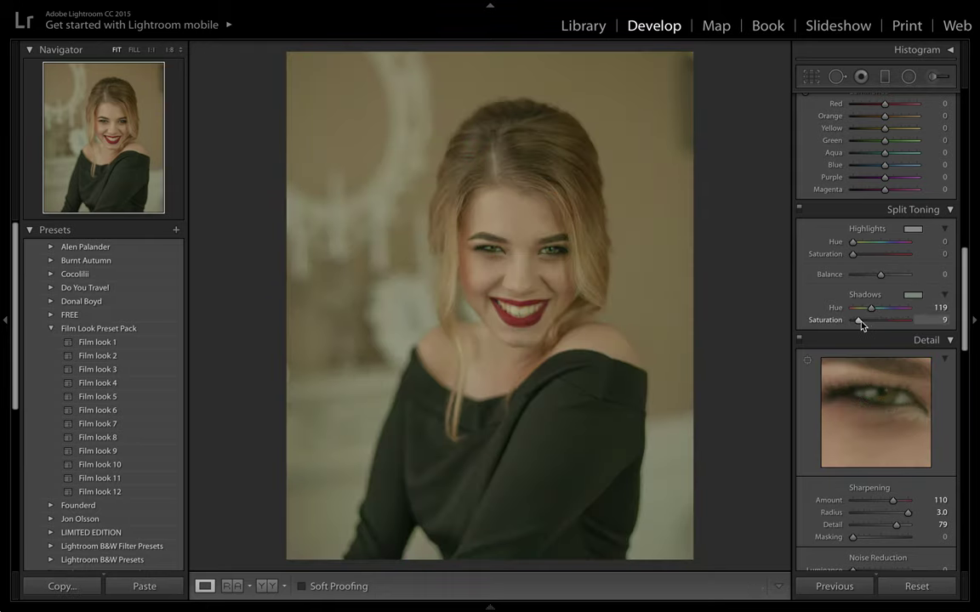
{"action": "left_click_drag", "start_coordinate": [859, 321], "coordinate": [860, 324]}
{"action": "left_click_drag", "start_coordinate": [853, 254], "coordinate": [857, 255]}
{"action": "mouse_move", "coordinate": [870, 308]}
{"action": "left_mouse_down"}
{"action": "mouse_move", "coordinate": [897, 313]}
{"action": "mouse_move", "coordinate": [887, 308]}
{"action": "left_mouse_up"}
{"action": "left_click_drag", "start_coordinate": [854, 244], "coordinate": [868, 247]}
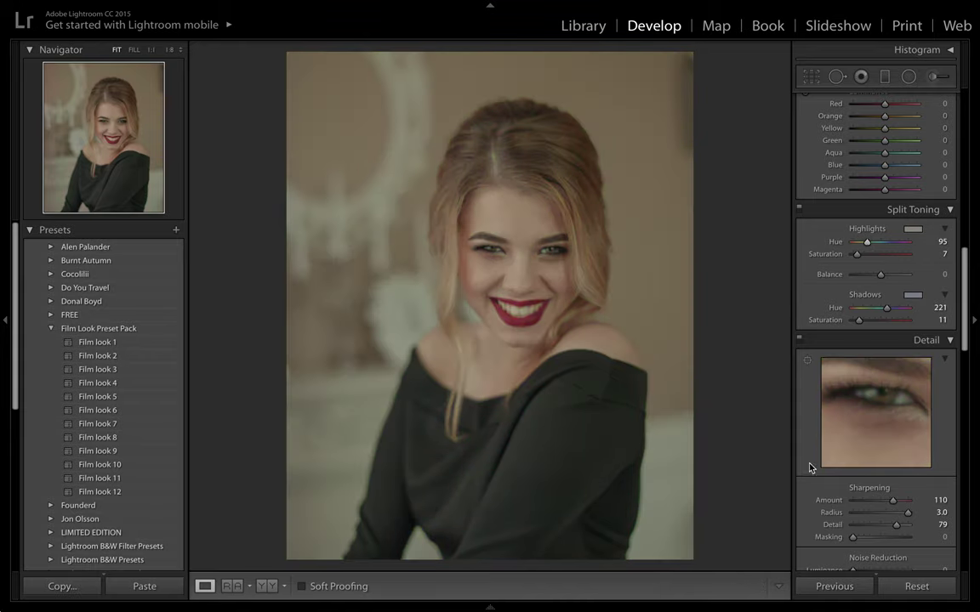
{"action": "left_click", "coordinate": [799, 209]}
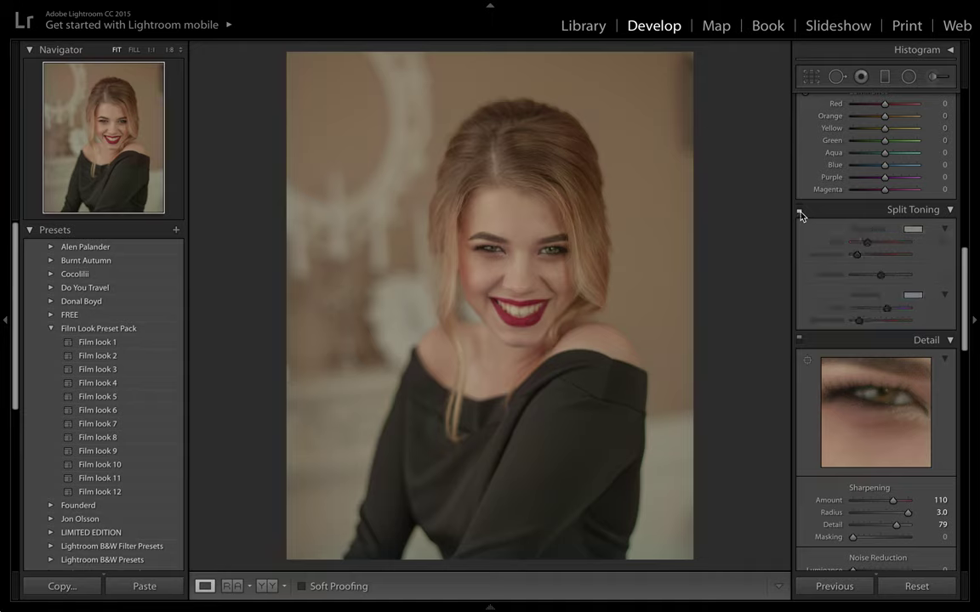
{"action": "left_click", "coordinate": [800, 211]}
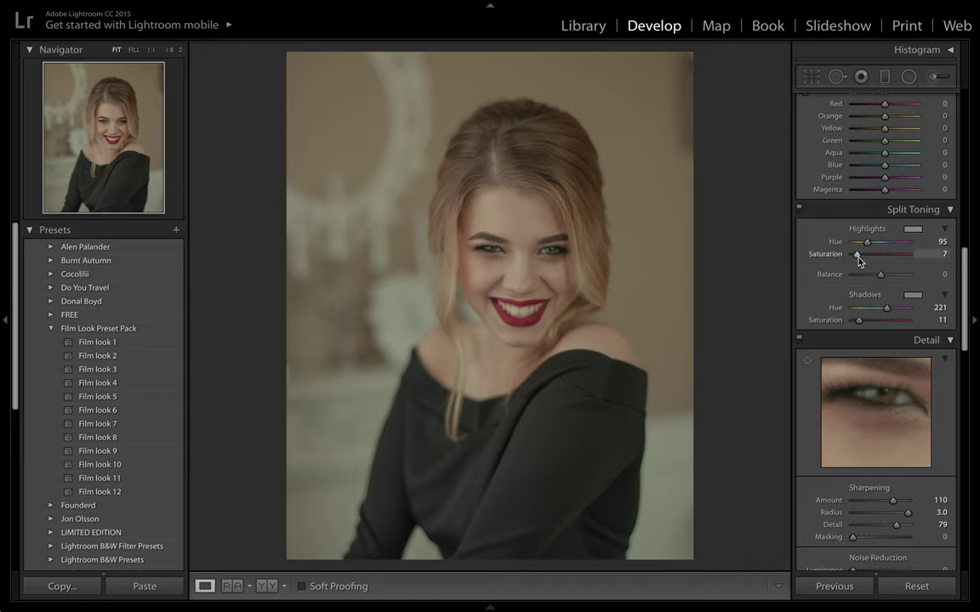
{"action": "left_click_drag", "start_coordinate": [858, 255], "coordinate": [862, 255]}
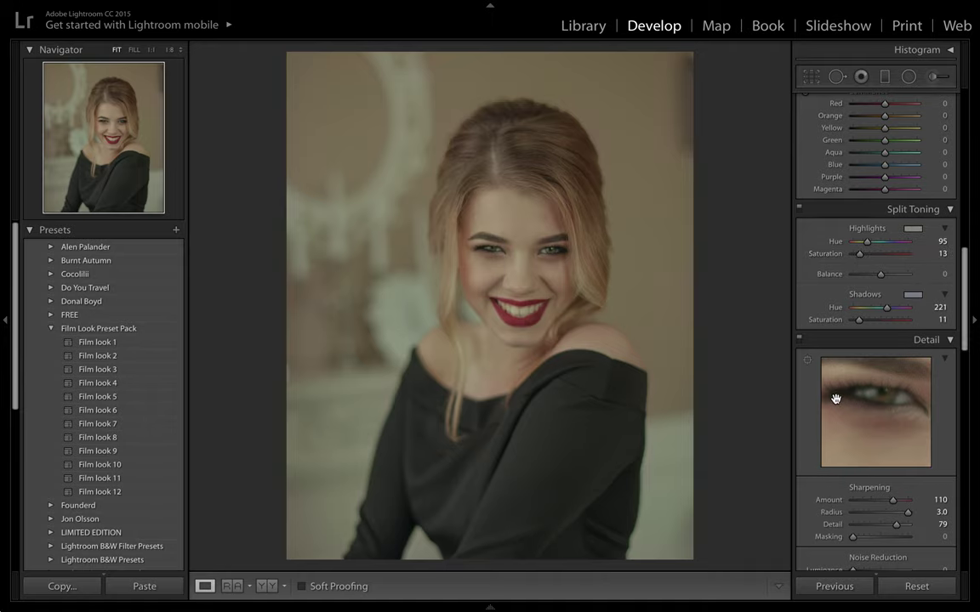
Step: Set the HSL Hue of Orange to +4, Yellow to −23 and Blue to −9, and the Luminance of Orange to +16
{"action": "scroll", "coordinate": [836, 399], "scroll_direction": "down", "scroll_amount": 2}
{"action": "scroll", "coordinate": [837, 401], "scroll_direction": "up", "scroll_amount": 4}
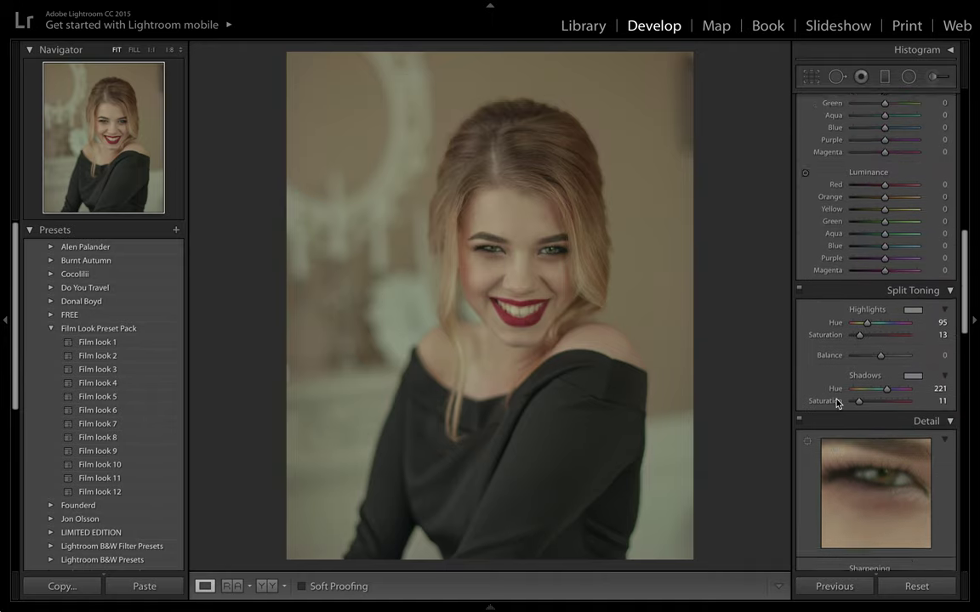
{"action": "scroll", "coordinate": [838, 403], "scroll_direction": "up", "scroll_amount": 4}
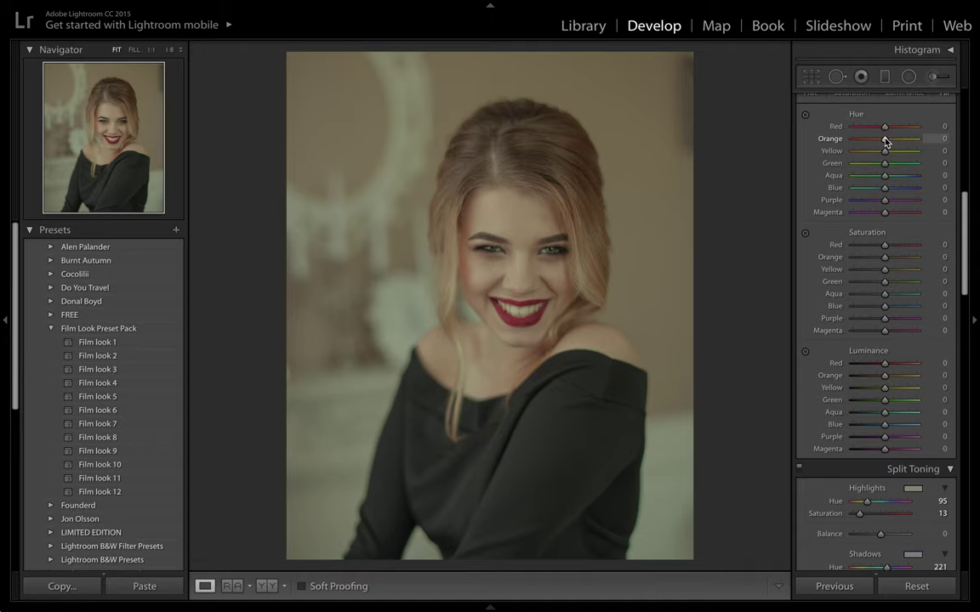
{"action": "mouse_move", "coordinate": [885, 140]}
{"action": "left_mouse_down"}
{"action": "mouse_move", "coordinate": [857, 139]}
{"action": "mouse_move", "coordinate": [910, 140]}
{"action": "mouse_move", "coordinate": [884, 144]}
{"action": "left_mouse_up"}
{"action": "left_click_drag", "start_coordinate": [885, 144], "coordinate": [879, 157]}
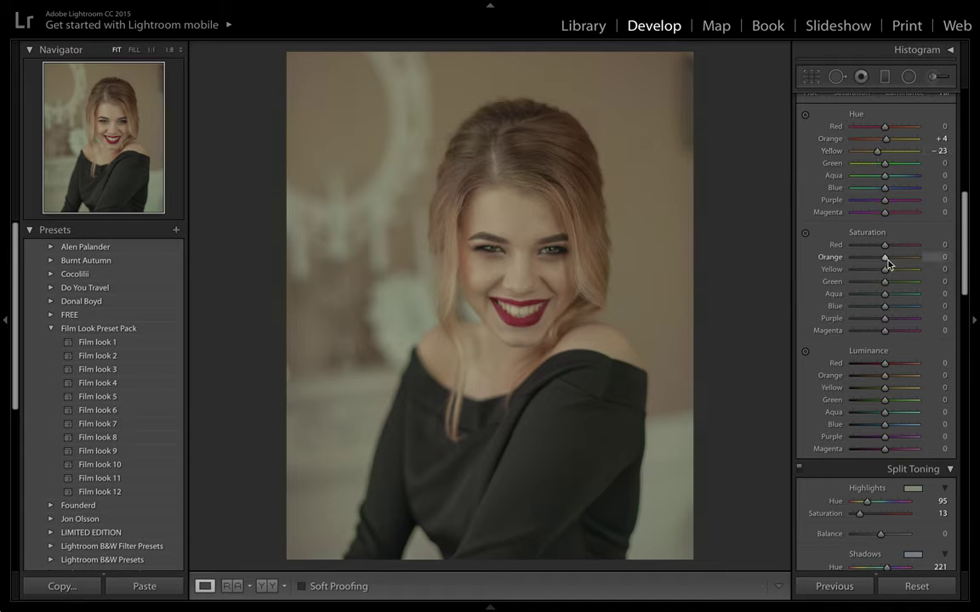
{"action": "left_click_drag", "start_coordinate": [885, 257], "coordinate": [883, 257]}
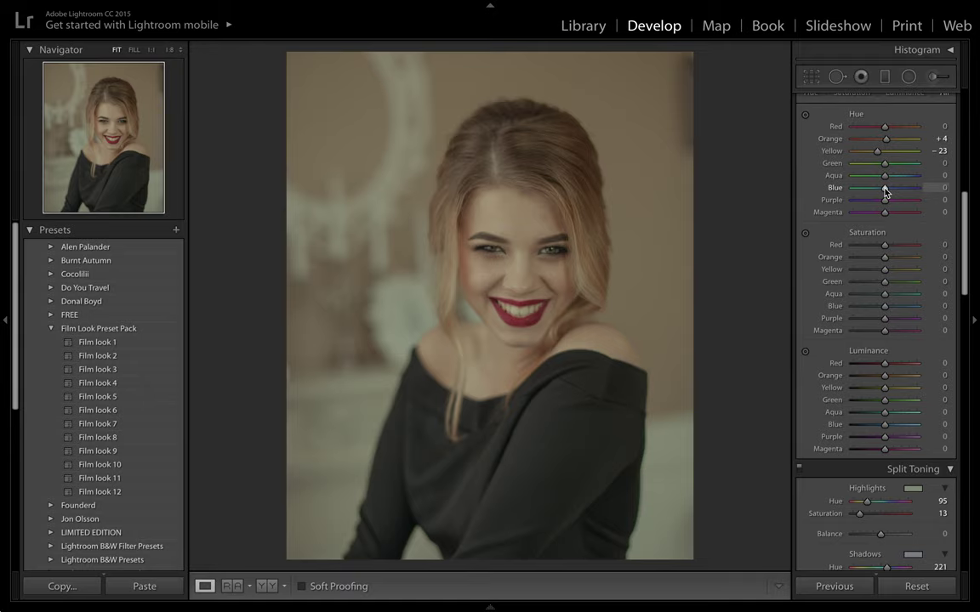
{"action": "left_click_drag", "start_coordinate": [884, 193], "coordinate": [881, 193]}
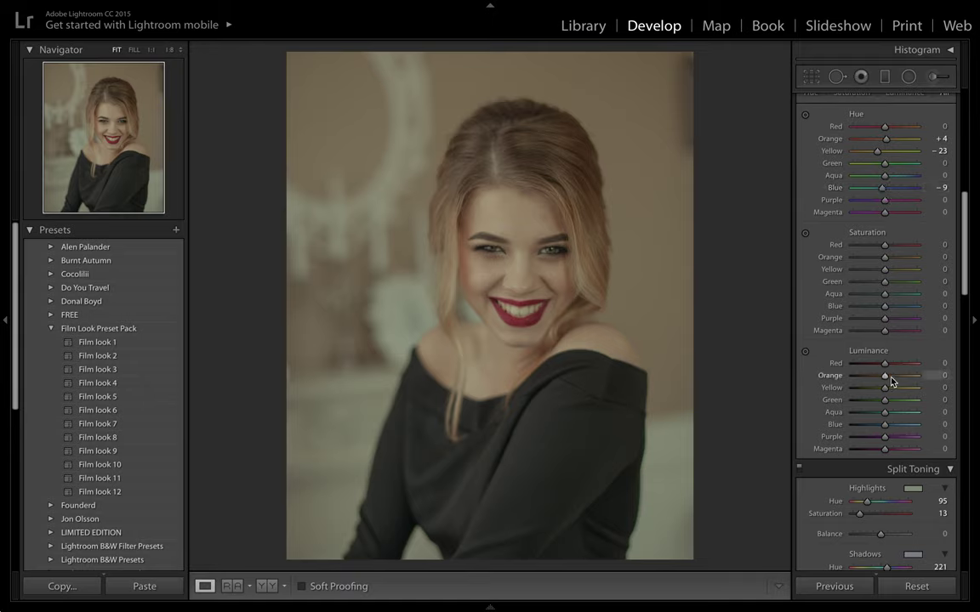
{"action": "left_click_drag", "start_coordinate": [885, 375], "coordinate": [892, 380]}
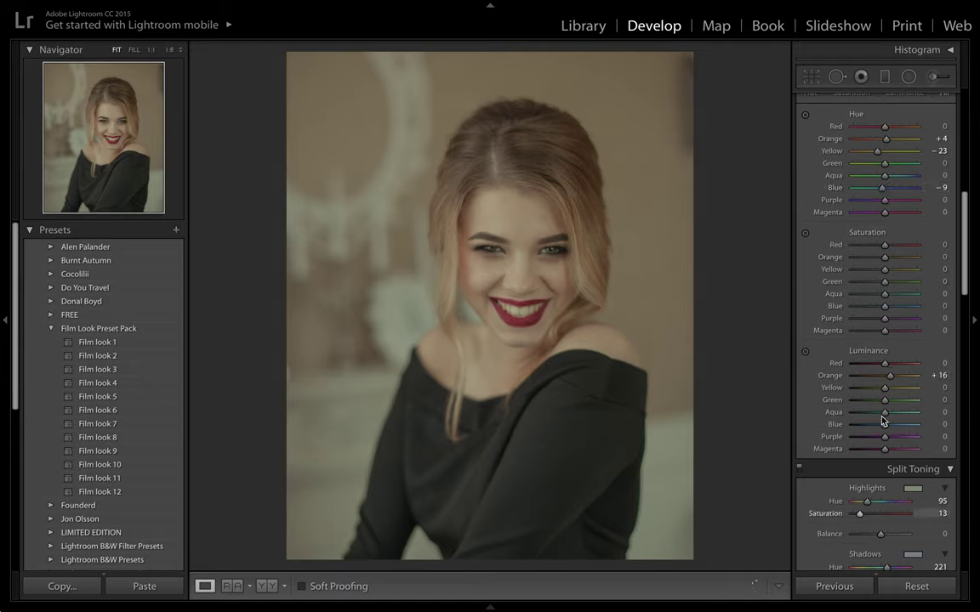
Step: Compare the edited portrait with its unedited Before version and return to the edited view
{"action": "scroll", "coordinate": [883, 428], "scroll_direction": "down", "scroll_amount": 3}
{"action": "scroll", "coordinate": [881, 425], "scroll_direction": "down", "scroll_amount": 2}
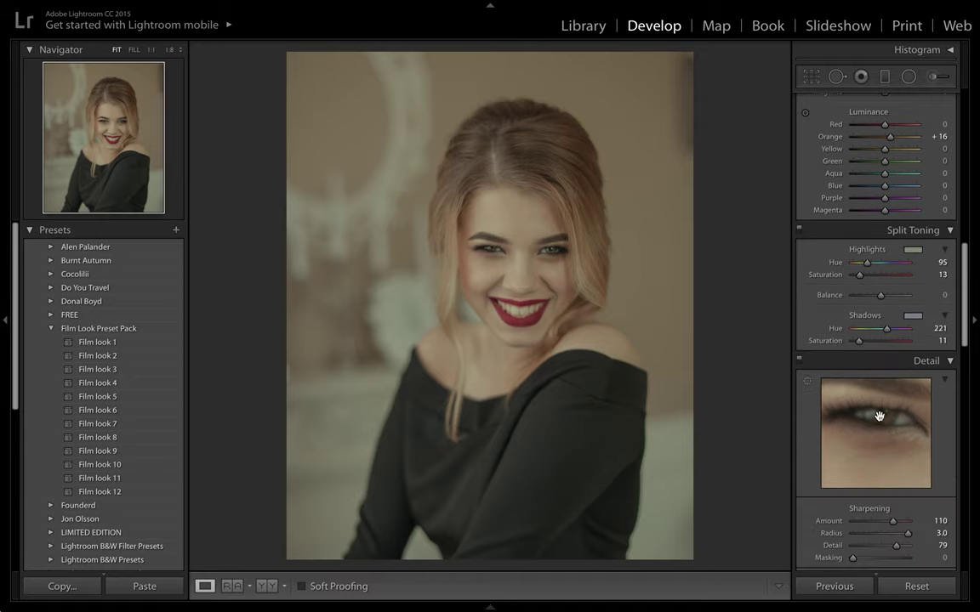
{"action": "key", "text": "backslash"}
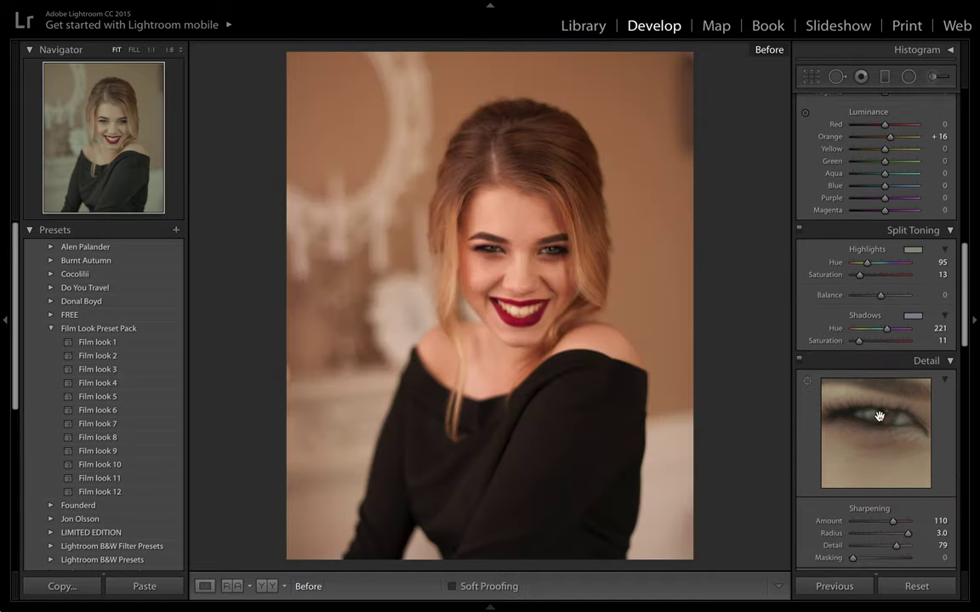
{"action": "key", "text": "backslash"}
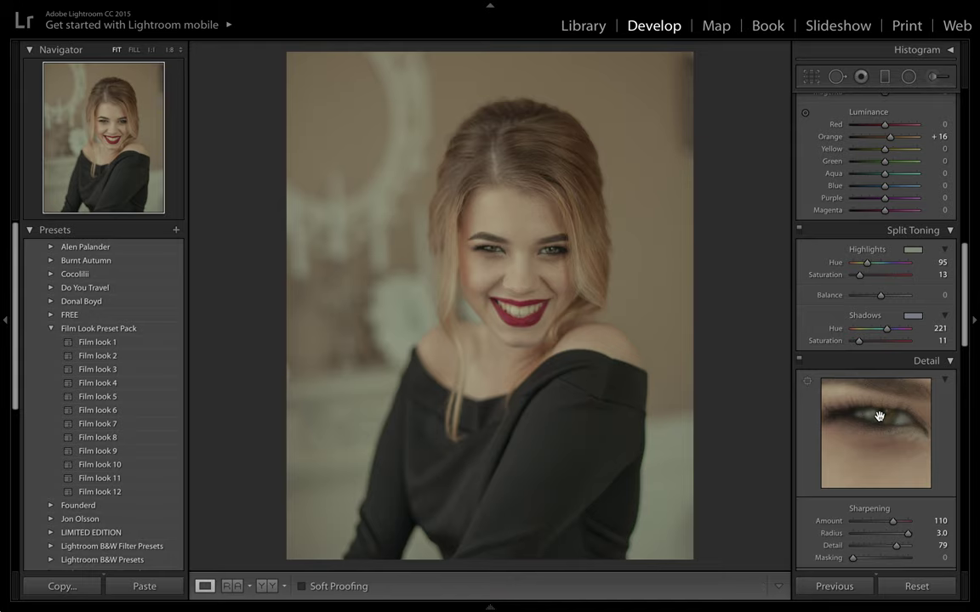
Step: Add film grain with Amount 44, Size 28 and Roughness 61, consulting the Instagram reference portrait in Chrome
{"action": "scroll", "coordinate": [879, 416], "scroll_direction": "down", "scroll_amount": 10}
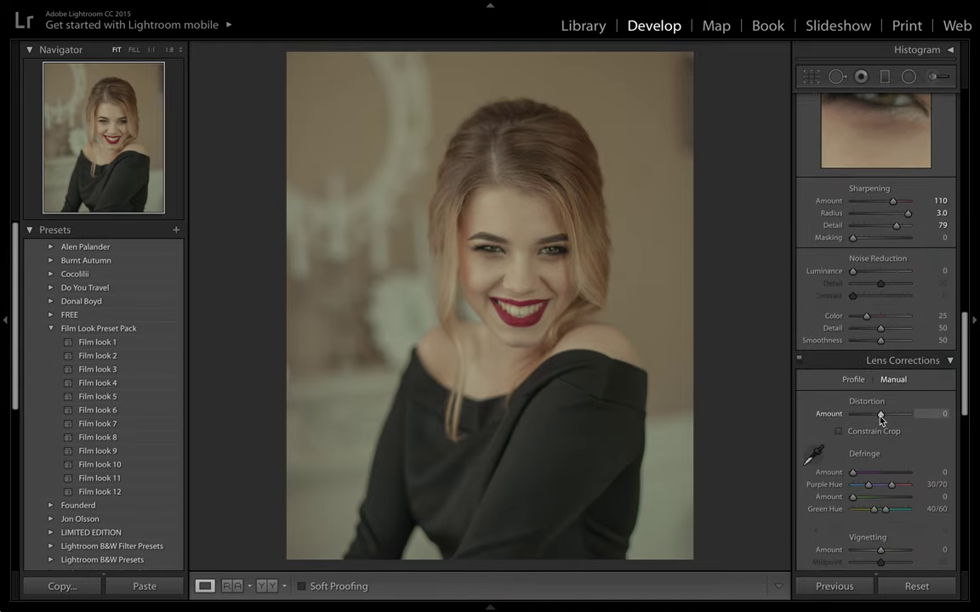
{"action": "scroll", "coordinate": [880, 417], "scroll_direction": "down", "scroll_amount": 15}
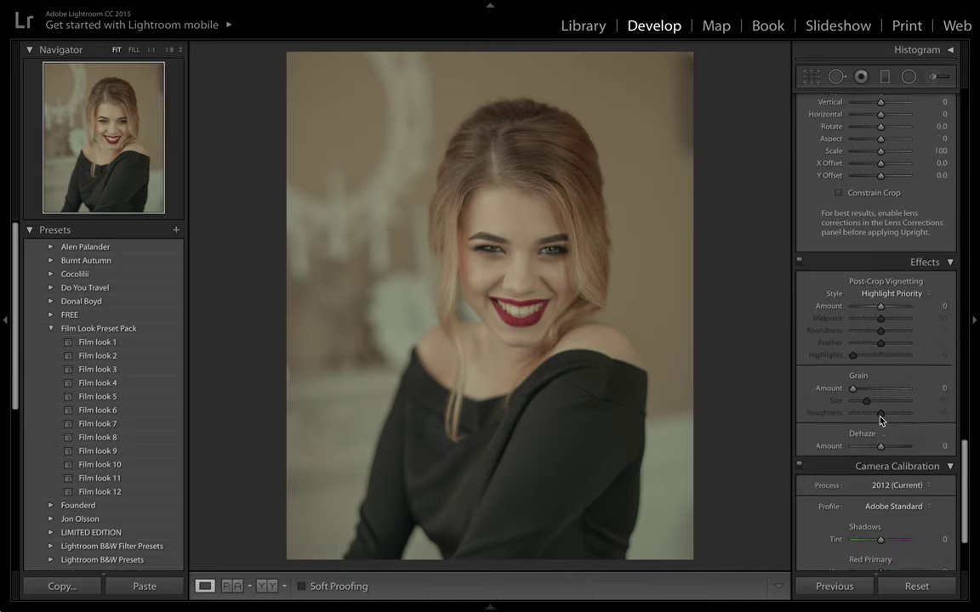
{"action": "scroll", "coordinate": [880, 420], "scroll_direction": "down", "scroll_amount": 1}
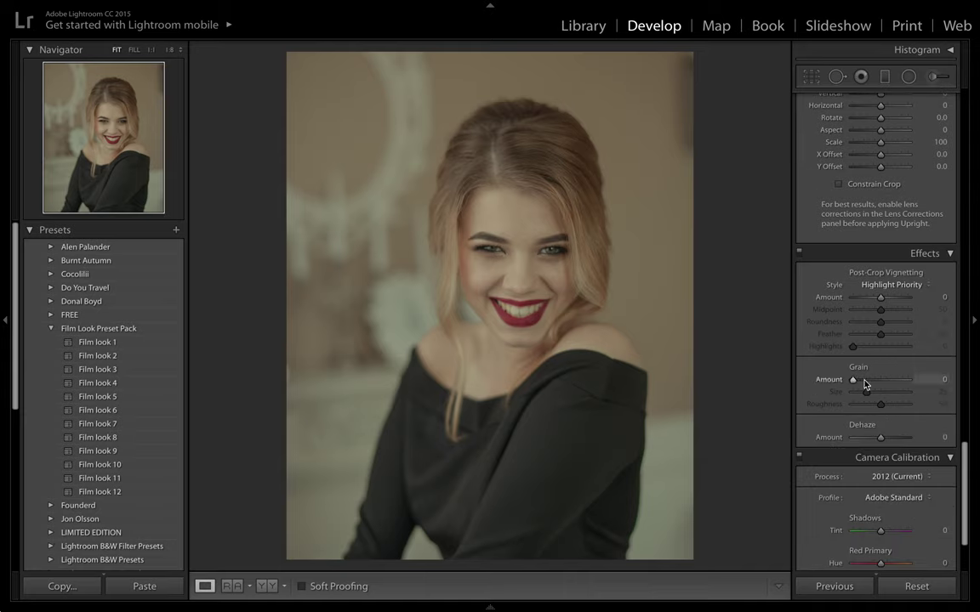
{"action": "left_click_drag", "start_coordinate": [853, 380], "coordinate": [877, 389]}
{"action": "key", "text": "ctrl+Left"}
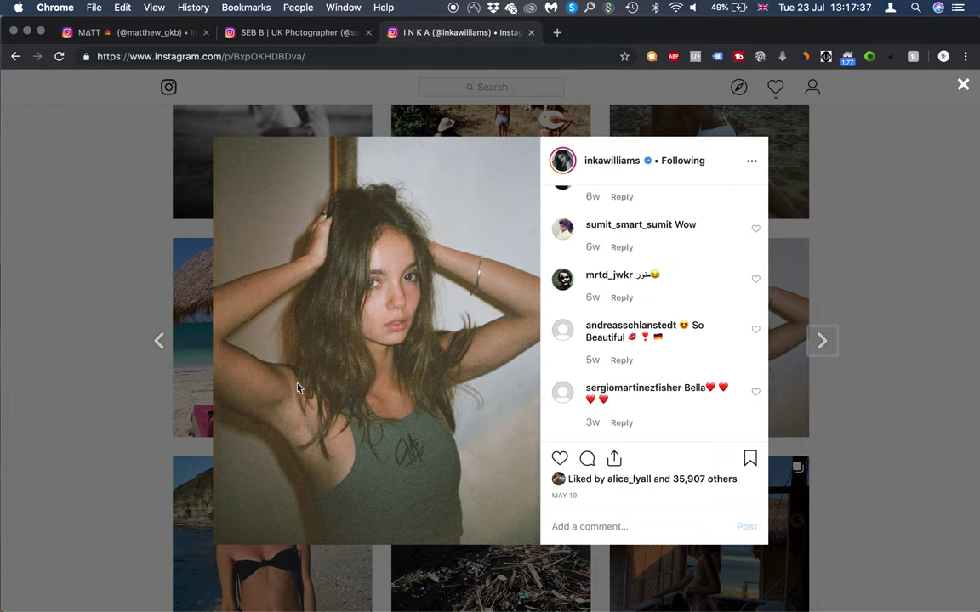
{"action": "key", "text": "ctrl+Right"}
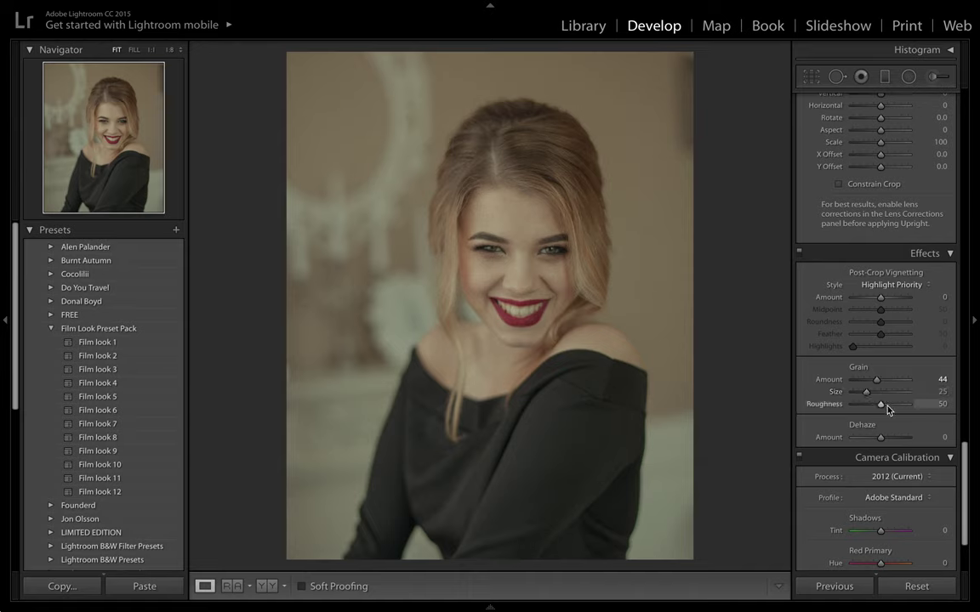
{"action": "mouse_move", "coordinate": [884, 406]}
{"action": "left_mouse_down"}
{"action": "mouse_move", "coordinate": [891, 409]}
{"action": "mouse_move", "coordinate": [870, 394]}
{"action": "left_mouse_up"}
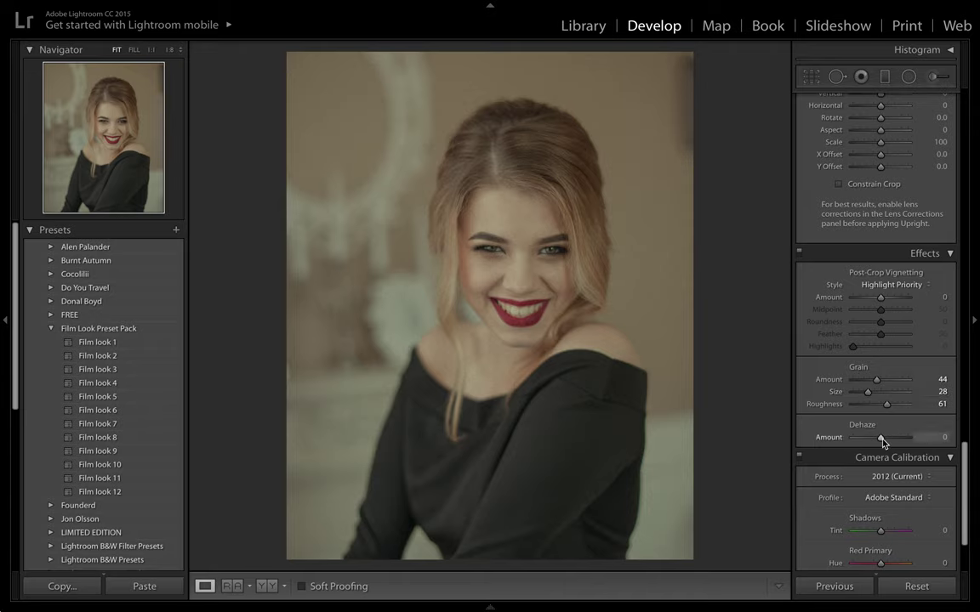
Step: Set Dehaze to +16, calibration Shadows Tint to −6, Green Primary Hue to −7 and post-crop vignette Amount to −23, checking against the Instagram reference
{"action": "left_click_drag", "start_coordinate": [879, 439], "coordinate": [869, 438]}
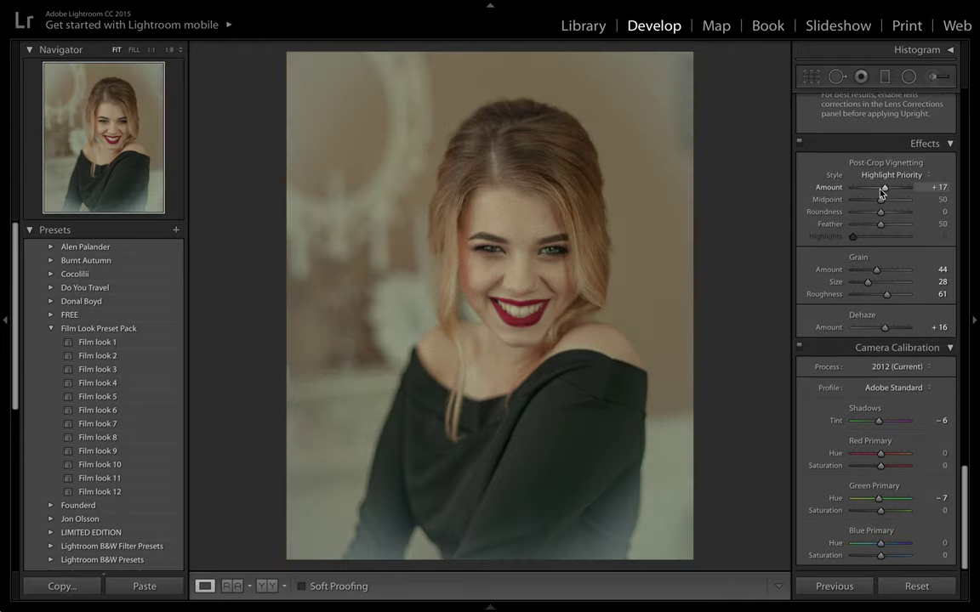
{"action": "key", "text": "ctrl+Left"}
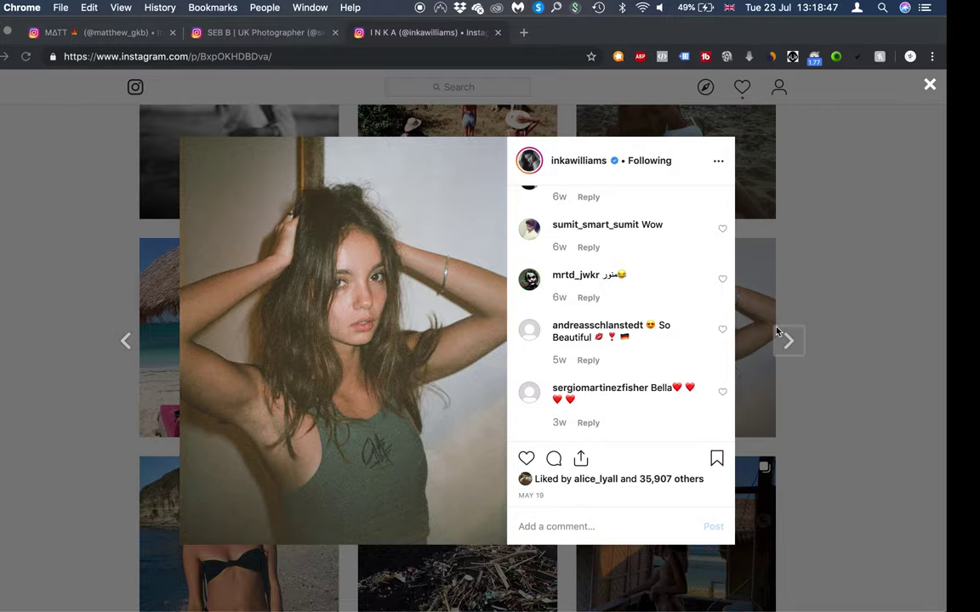
{"action": "key", "text": "ctrl+Right"}
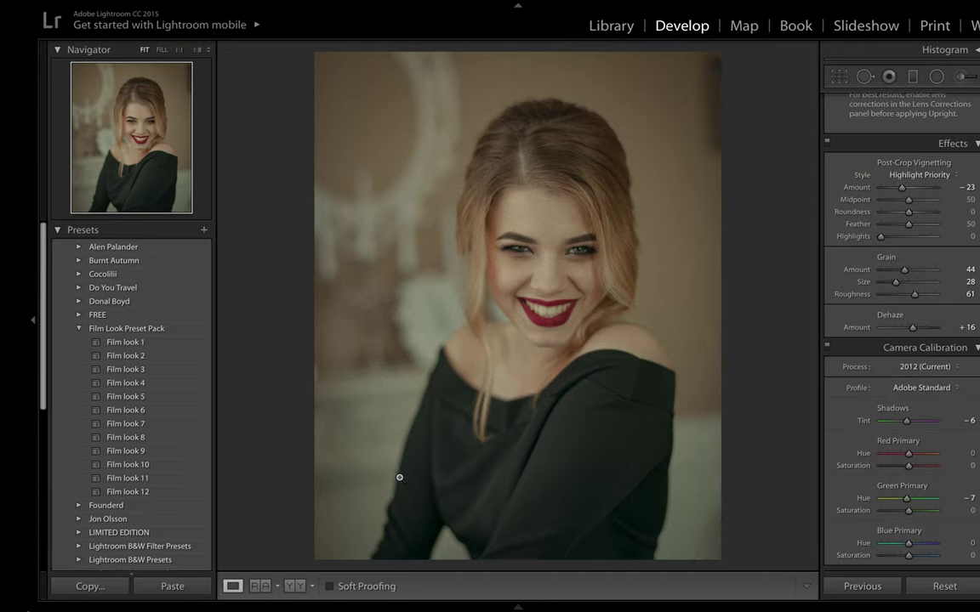
{"action": "key", "text": "ctrl+Left"}
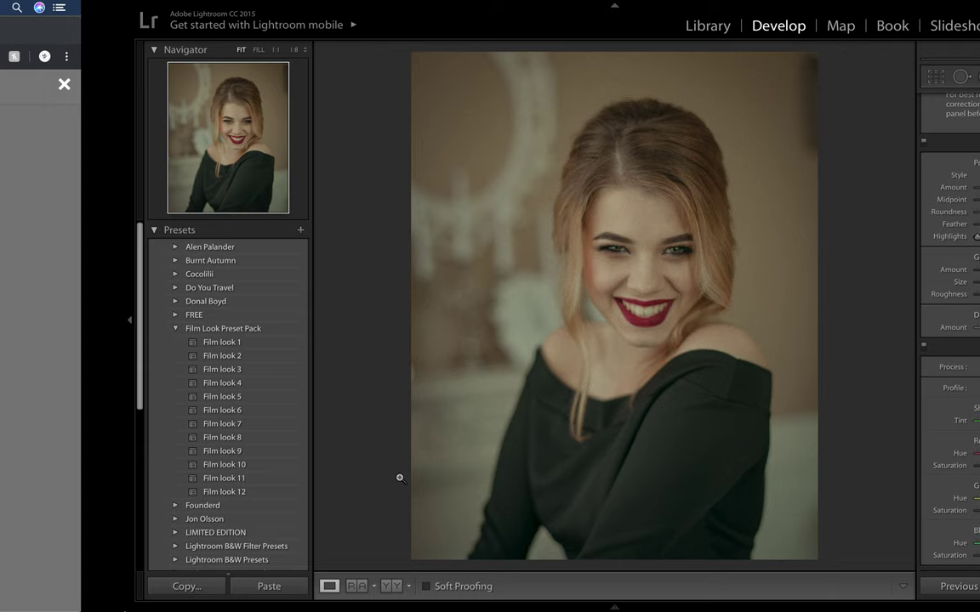
{"action": "key", "text": "ctrl+Right"}
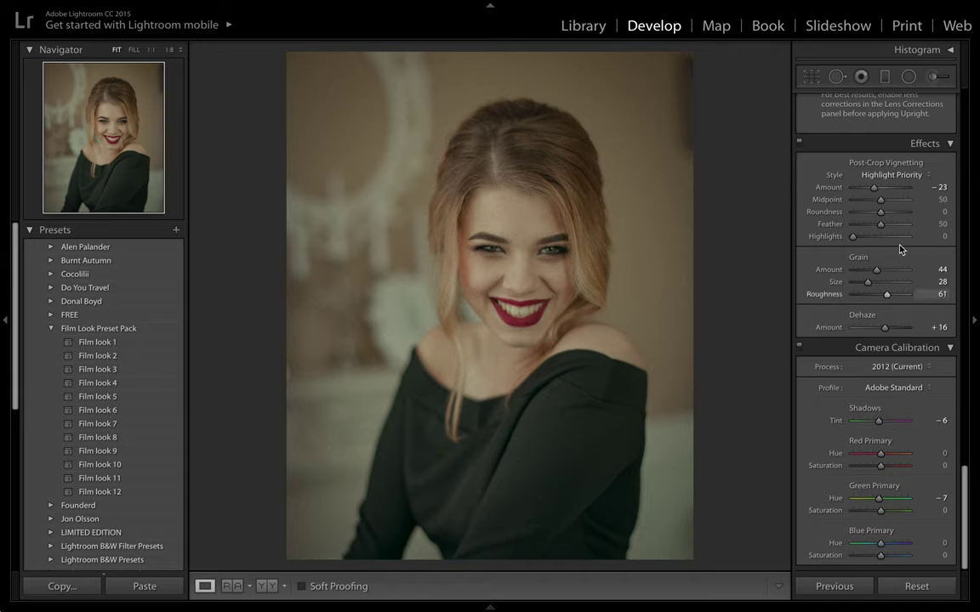
Step: Review the finished portrait's settings, then switch to Chrome and show the editor's own Instagram profile
{"action": "scroll", "coordinate": [825, 221], "scroll_direction": "up", "scroll_amount": 10}
{"action": "scroll", "coordinate": [874, 204], "scroll_direction": "up", "scroll_amount": 10}
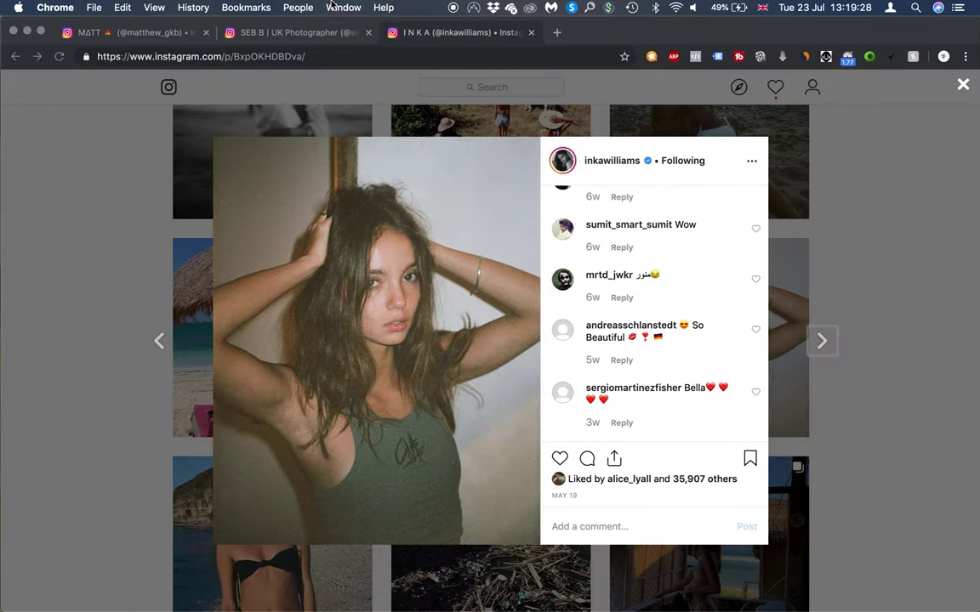
{"action": "left_click", "coordinate": [121, 36]}
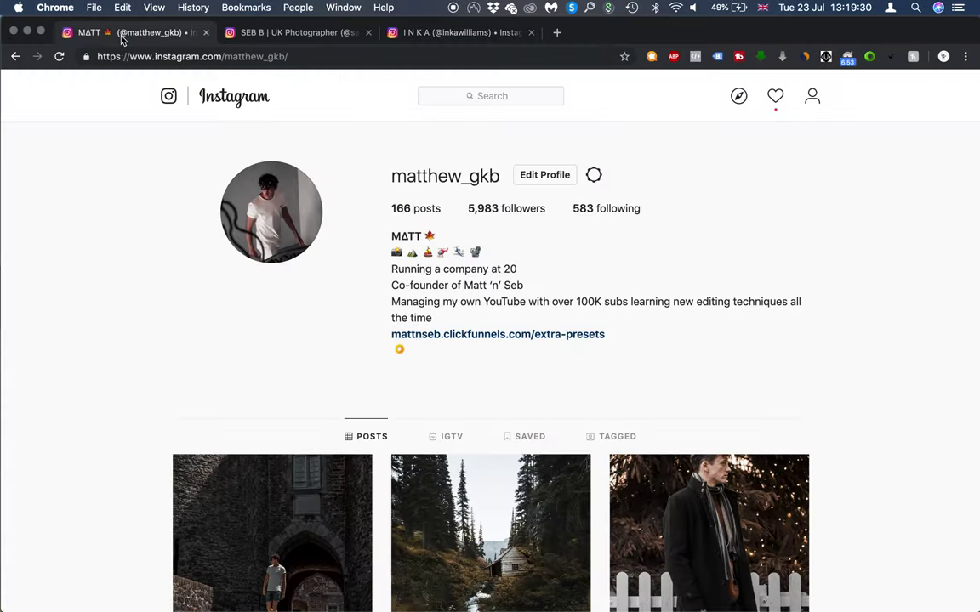